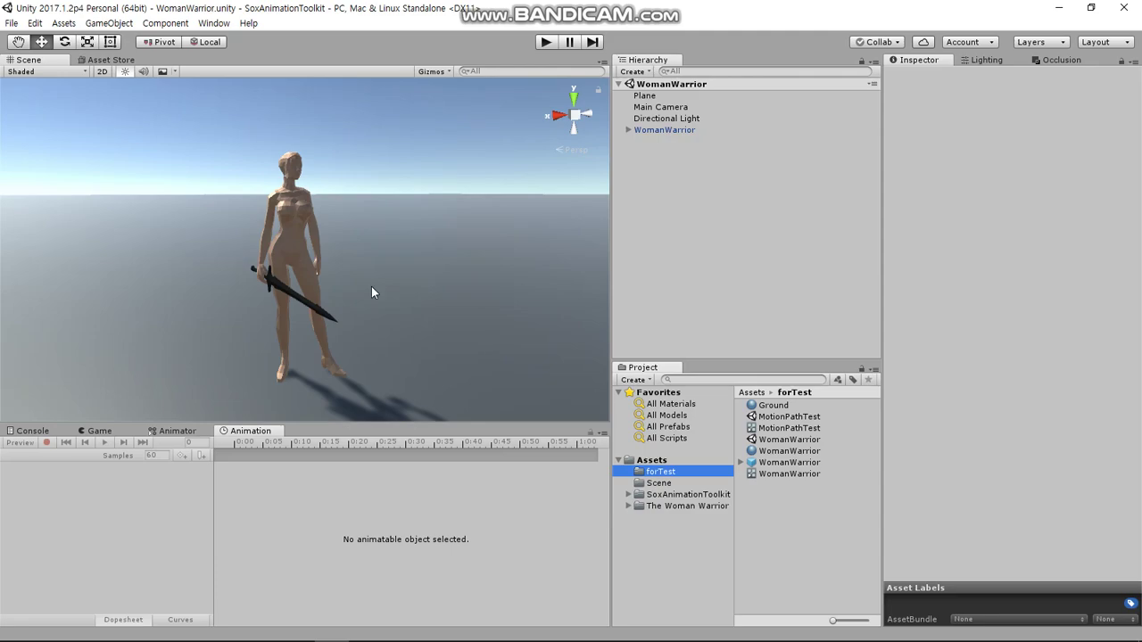
Select the WomanWarrior and scrub its Attack1 animation to preview the attack
{"action": "mouse_move", "coordinate": [371, 287]}
{"action": "left_mouse_down", "text": "alt"}
{"action": "mouse_move", "coordinate": [405, 285]}
{"action": "mouse_move", "coordinate": [408, 242]}
{"action": "left_mouse_up", "text": "alt"}
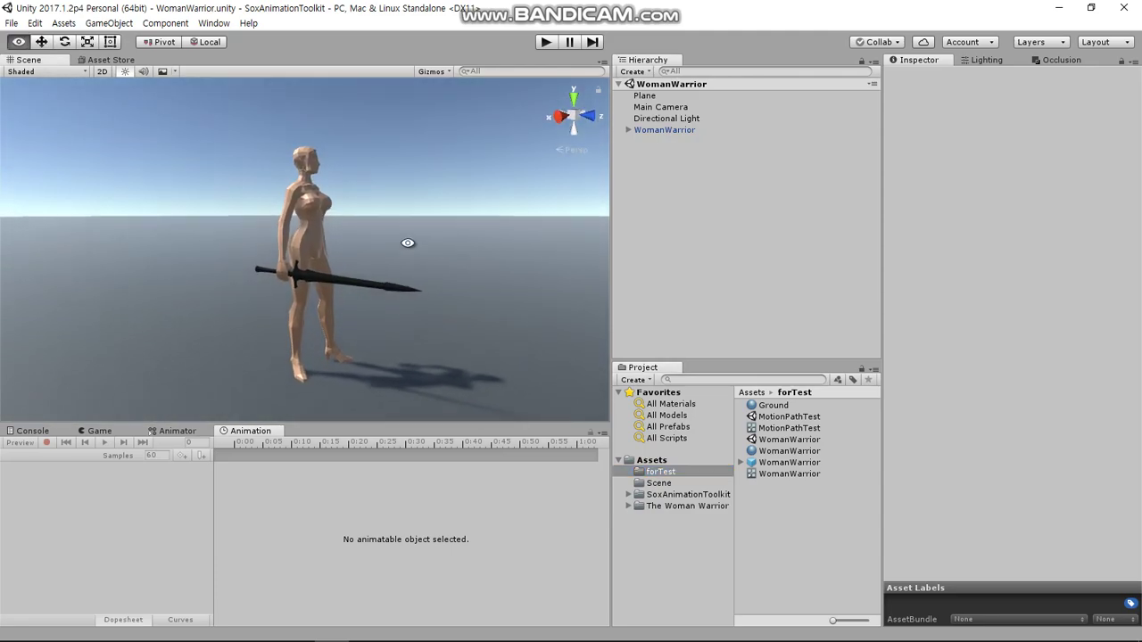
{"action": "left_click", "coordinate": [663, 131]}
{"action": "mouse_move", "coordinate": [250, 445]}
{"action": "left_mouse_down"}
{"action": "mouse_move", "coordinate": [333, 446]}
{"action": "mouse_move", "coordinate": [242, 446]}
{"action": "left_mouse_up"}
Switch the preview clip to run, scrub to frame 20, and show The Woman Warrior Asset Store page
{"action": "left_click", "coordinate": [40, 456]}
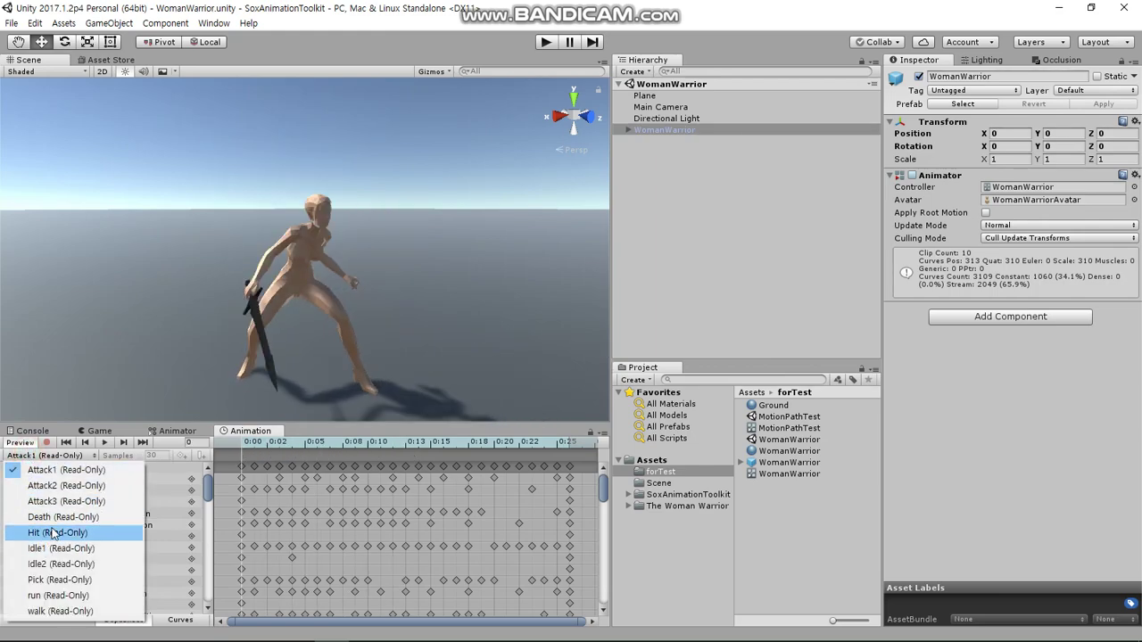
{"action": "left_click", "coordinate": [47, 597]}
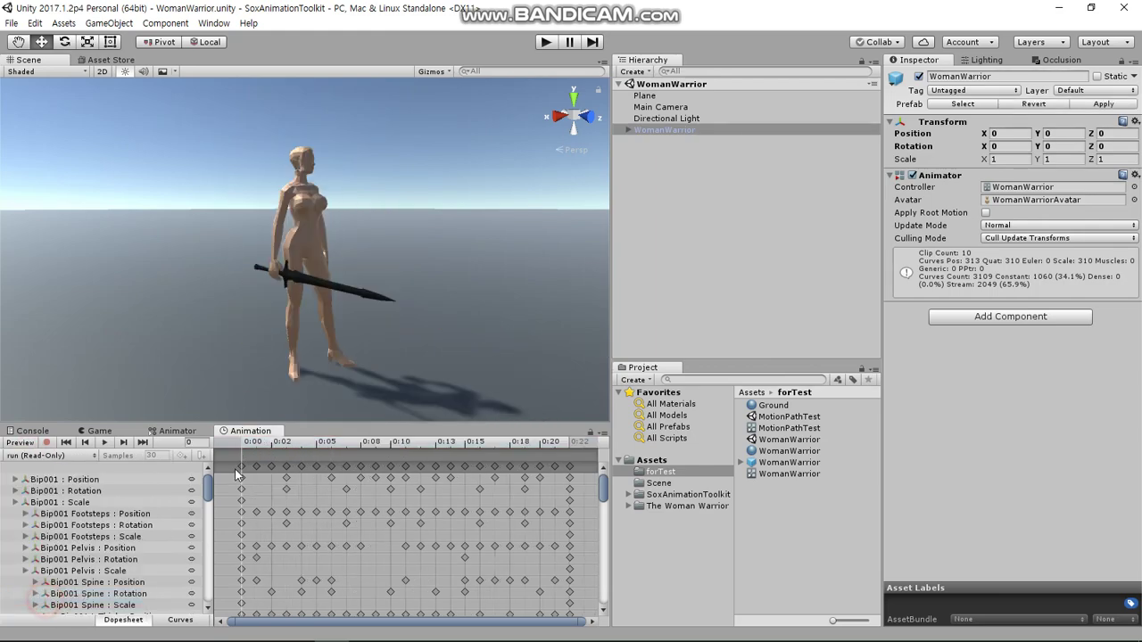
{"action": "mouse_move", "coordinate": [252, 443]}
{"action": "left_mouse_down"}
{"action": "mouse_move", "coordinate": [557, 435]}
{"action": "mouse_move", "coordinate": [166, 419]}
{"action": "left_mouse_up"}
{"action": "left_click", "coordinate": [111, 60]}
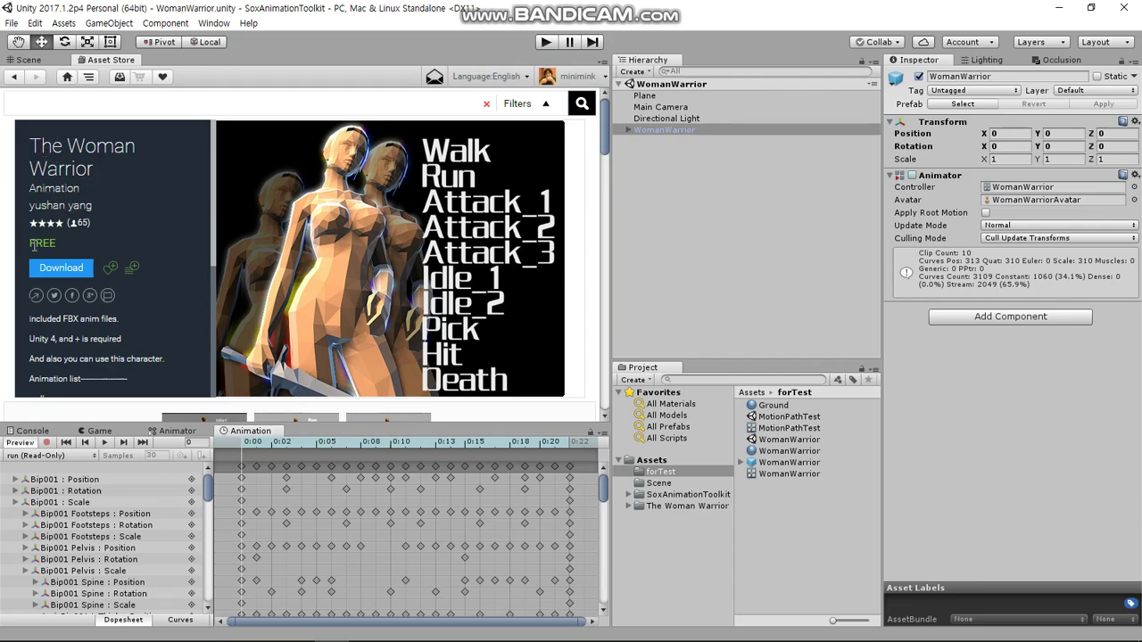
Return to the Scene view and select the WomanWarrior object in the Hierarchy
{"action": "left_click", "coordinate": [29, 60]}
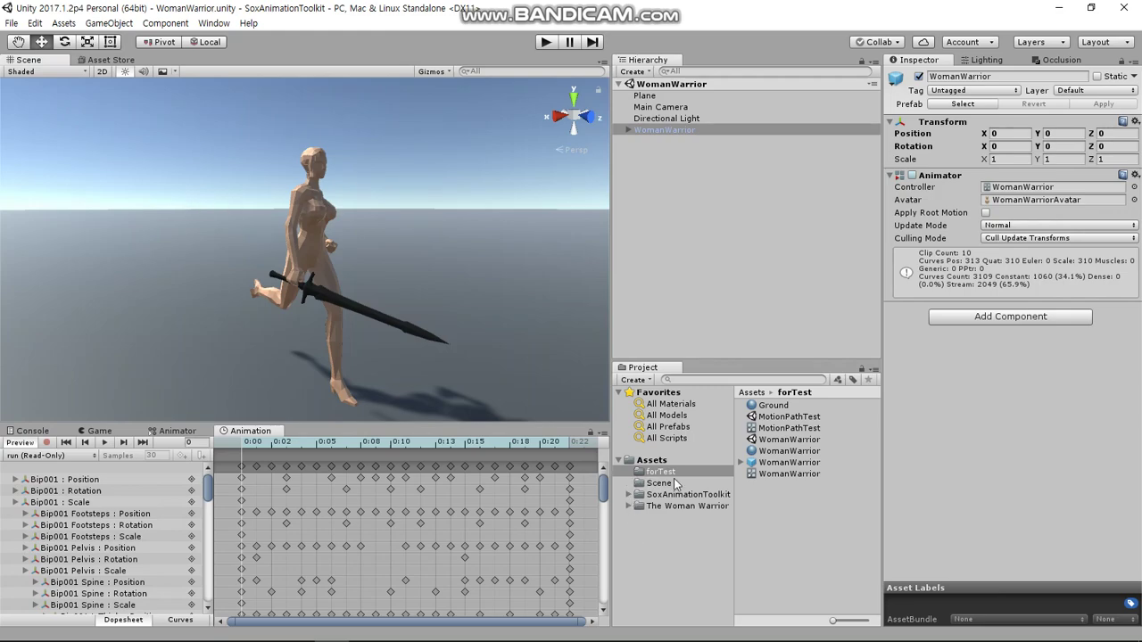
{"action": "left_click", "coordinate": [785, 441]}
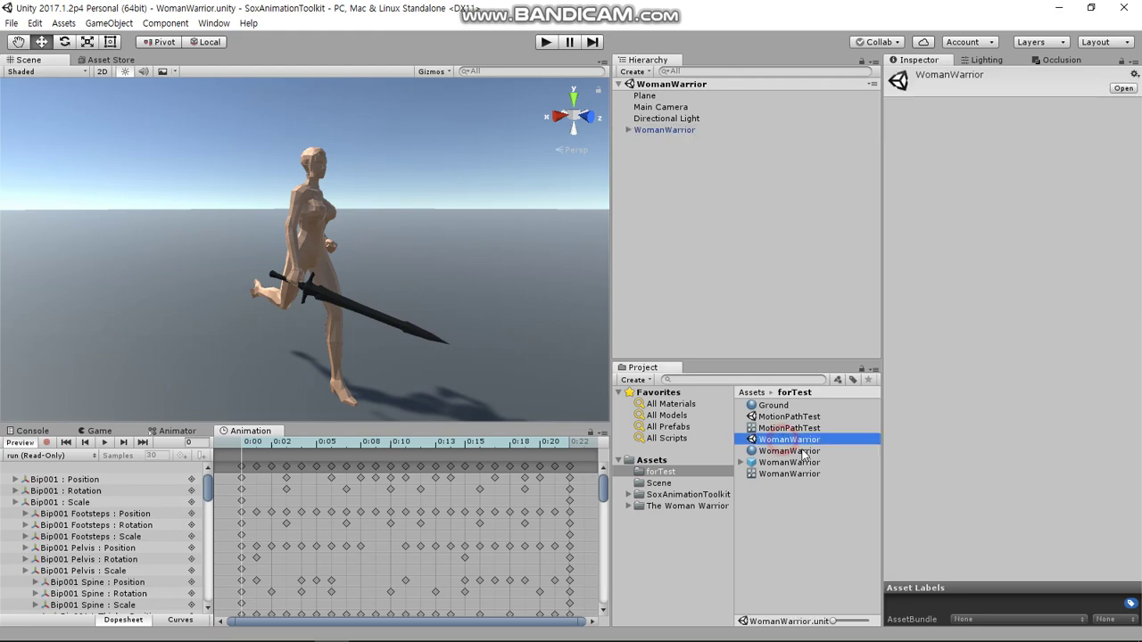
{"action": "left_click", "coordinate": [654, 131]}
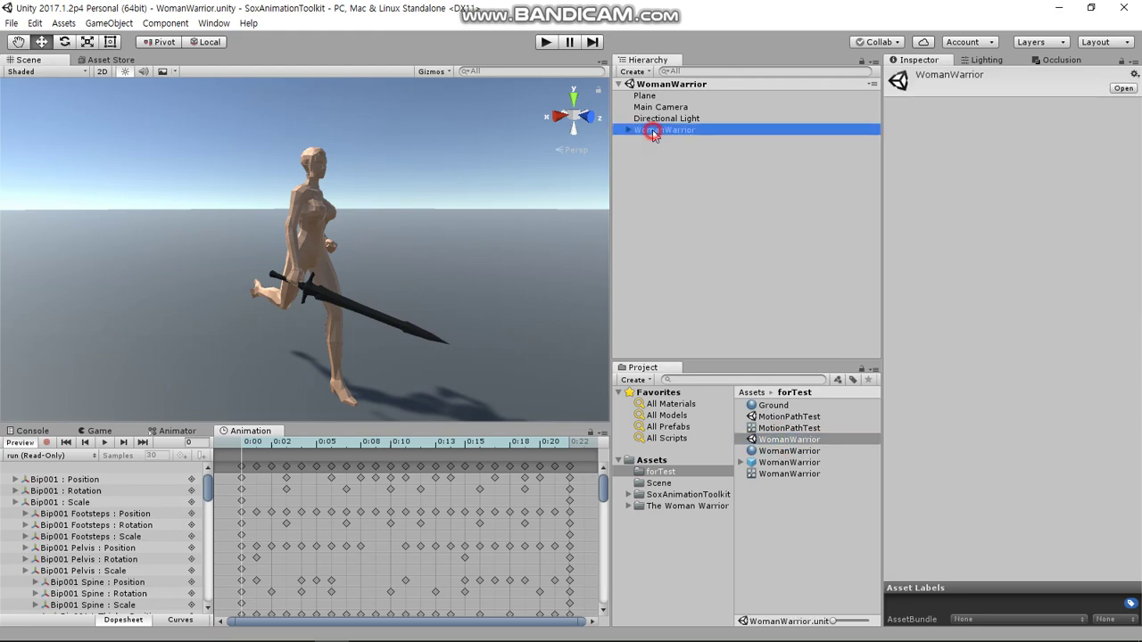
{"action": "left_click", "coordinate": [631, 175]}
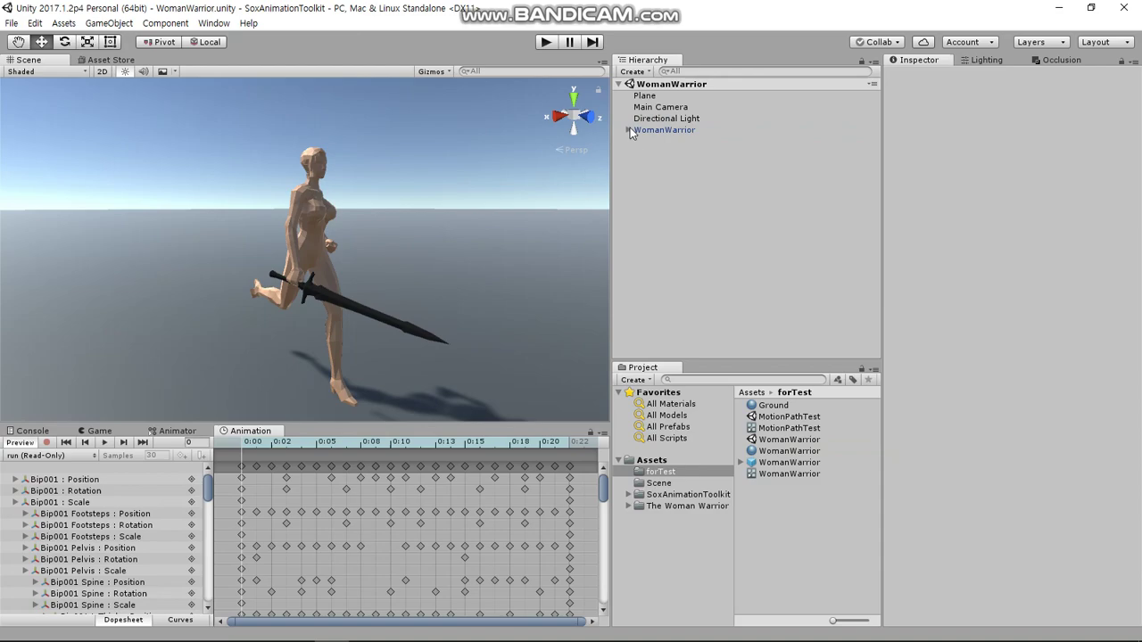
{"action": "left_click", "coordinate": [630, 131]}
{"action": "left_click", "coordinate": [665, 130]}
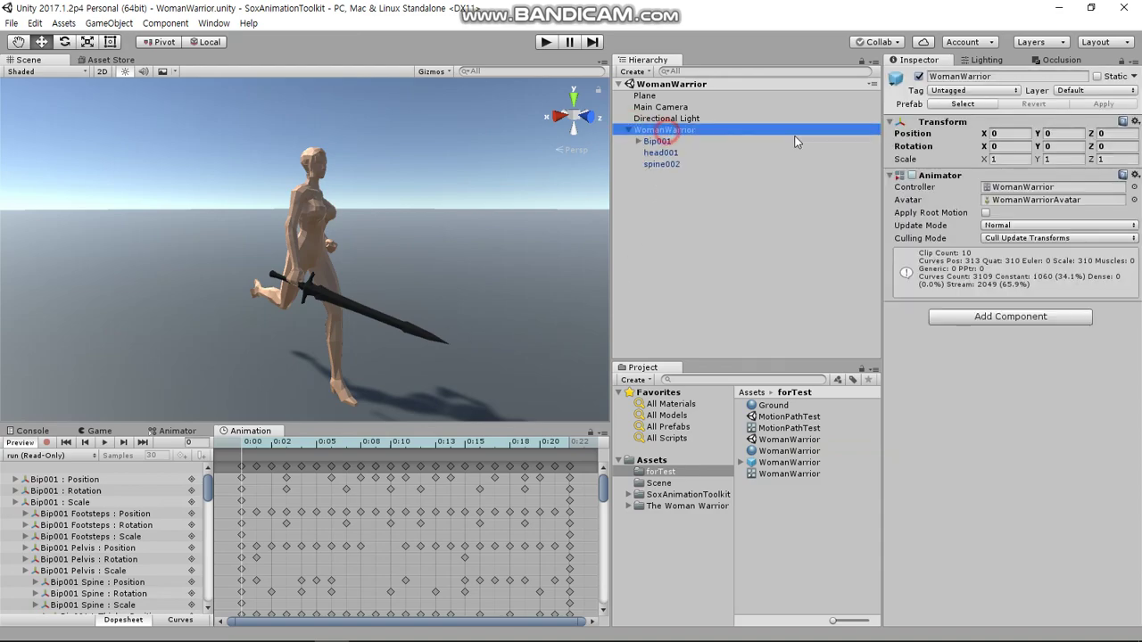
Turn off Animation Preview so the warrior stands upright, then bring up the Hierarchy create menu
{"action": "left_click", "coordinate": [1033, 104]}
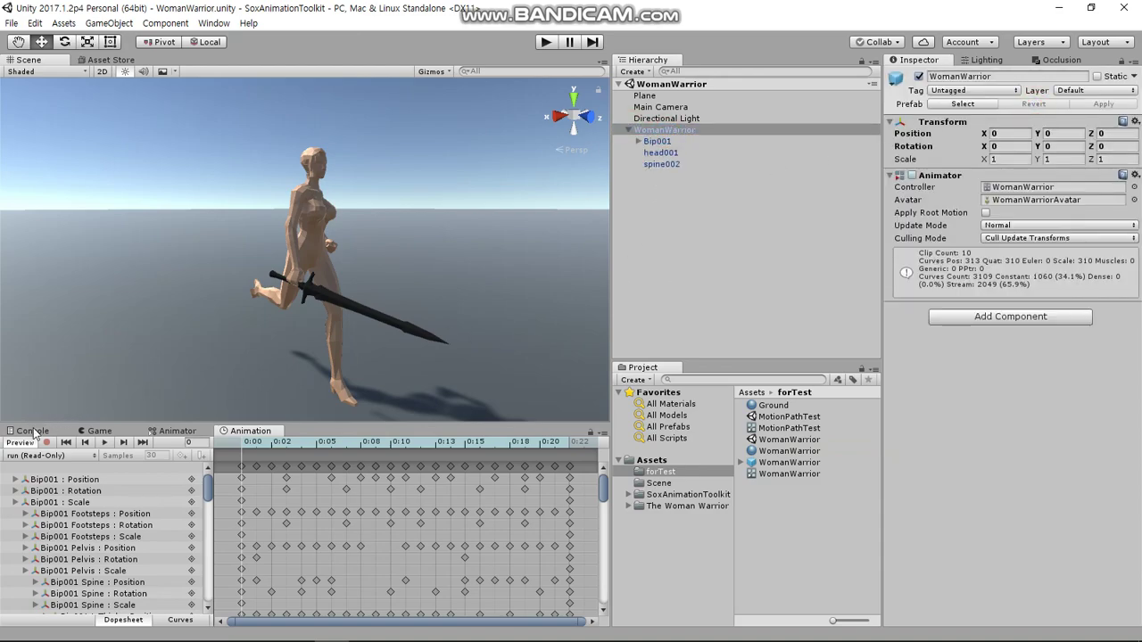
{"action": "left_click", "coordinate": [21, 444]}
{"action": "left_click", "coordinate": [1023, 104]}
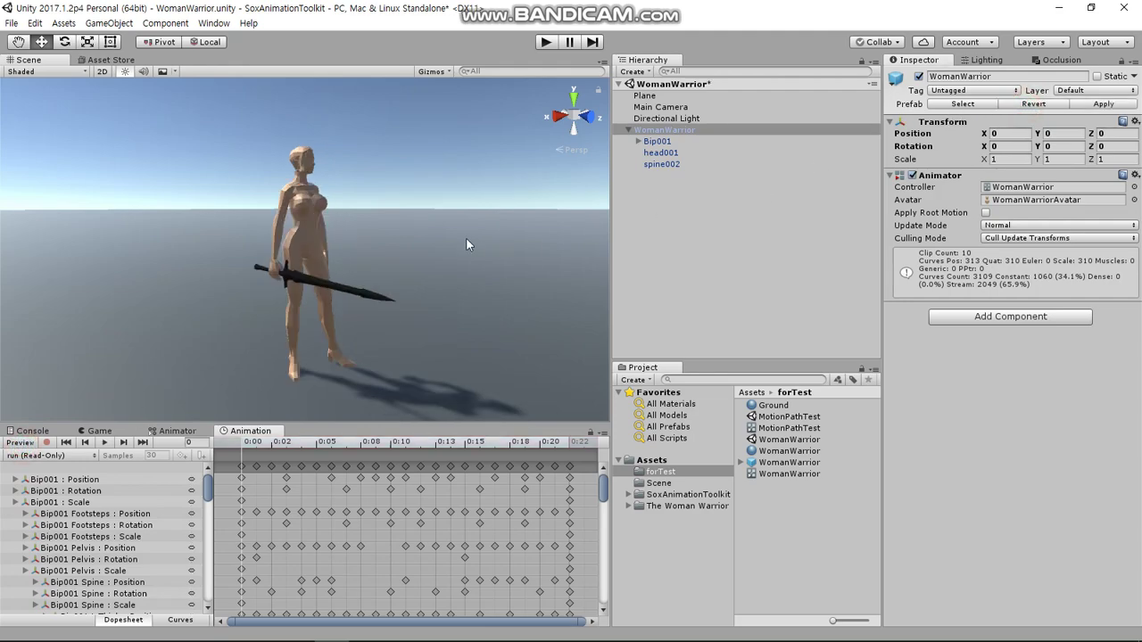
{"action": "left_click_drag", "start_coordinate": [358, 234], "coordinate": [377, 301], "text": "alt"}
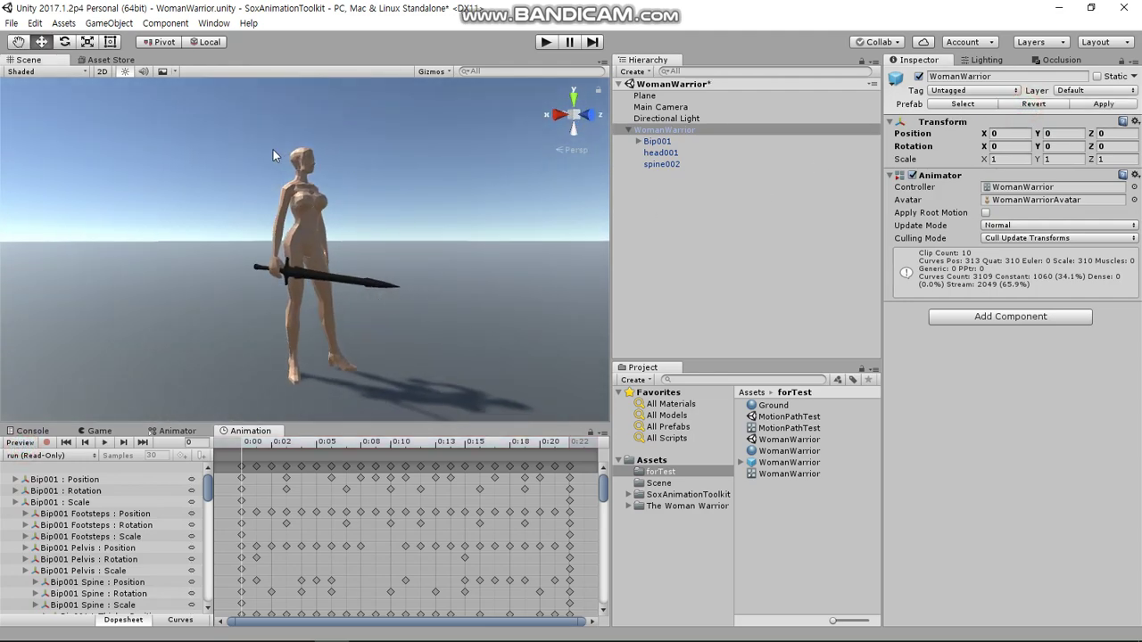
{"action": "left_click", "coordinate": [661, 203]}
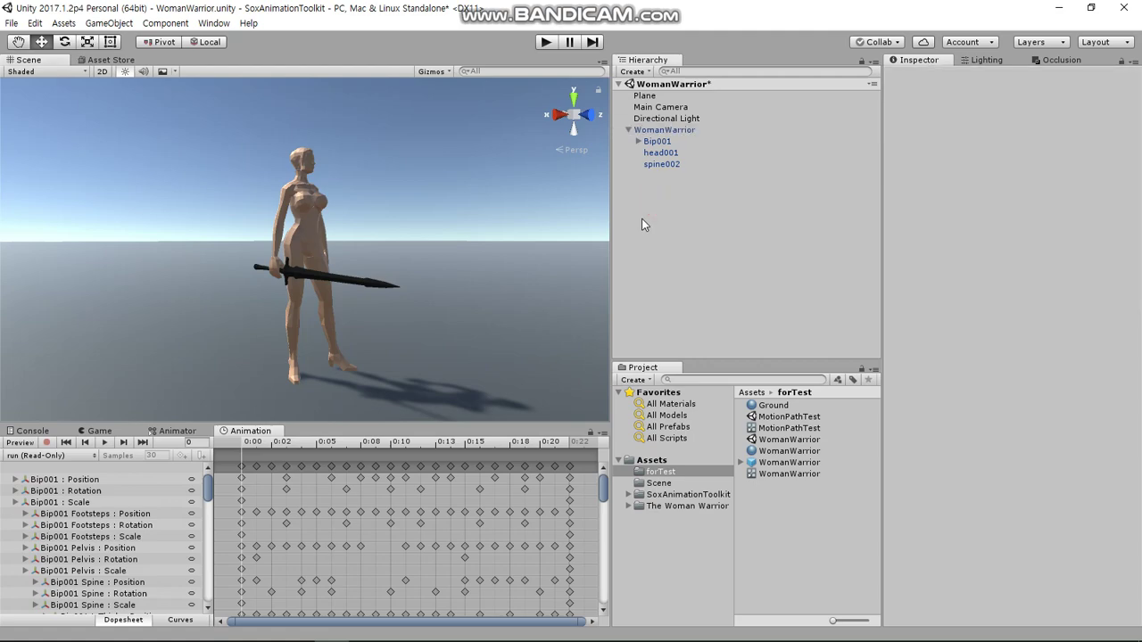
{"action": "right_click", "coordinate": [649, 246]}
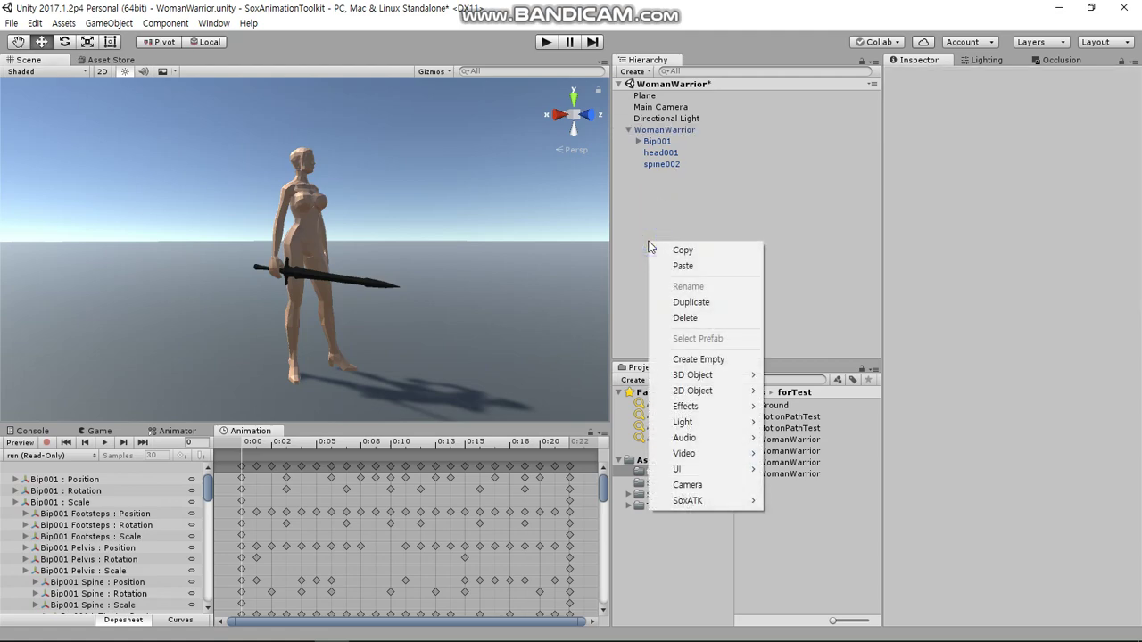
Create a motion path via SoxATK > Create Motion Path and select the new MotionPath object
{"action": "left_click", "coordinate": [702, 503]}
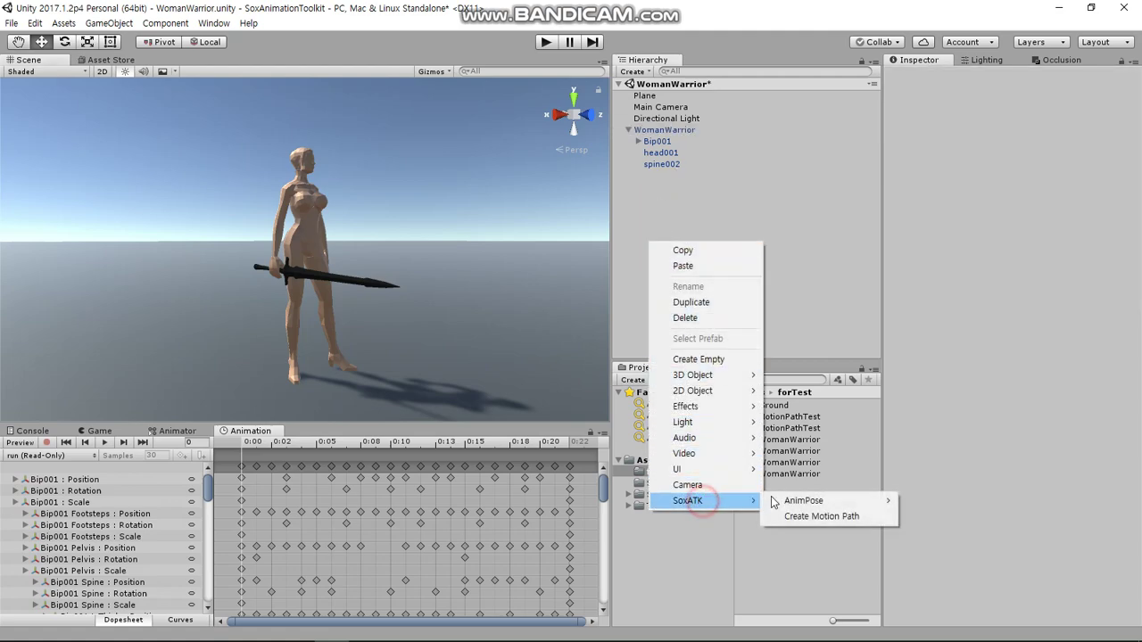
{"action": "left_click", "coordinate": [817, 517]}
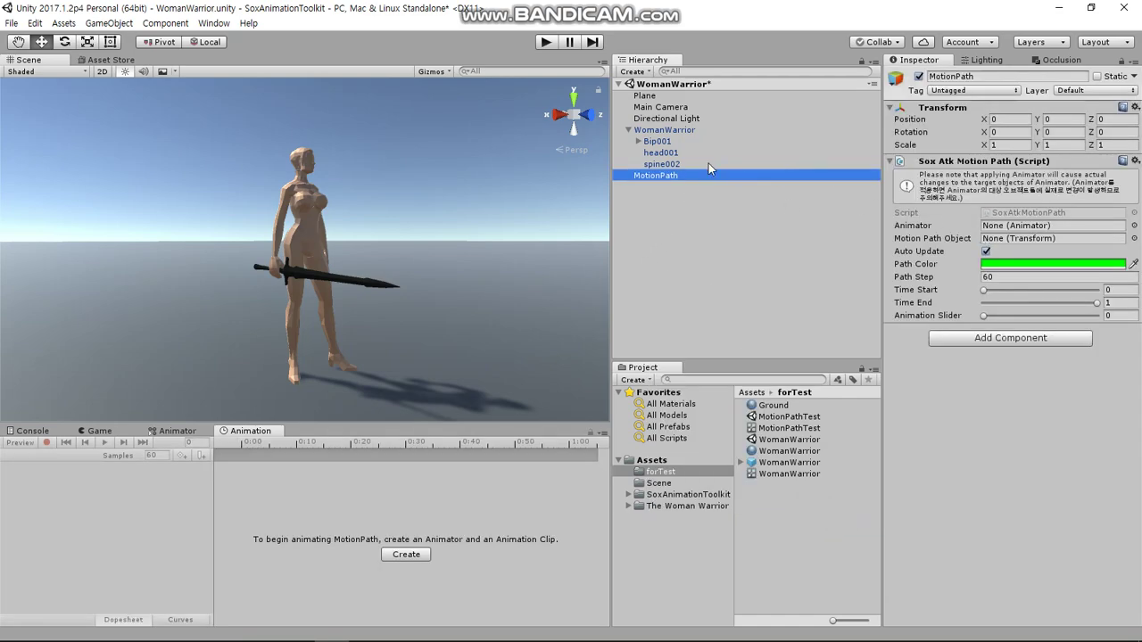
{"action": "left_click", "coordinate": [662, 131]}
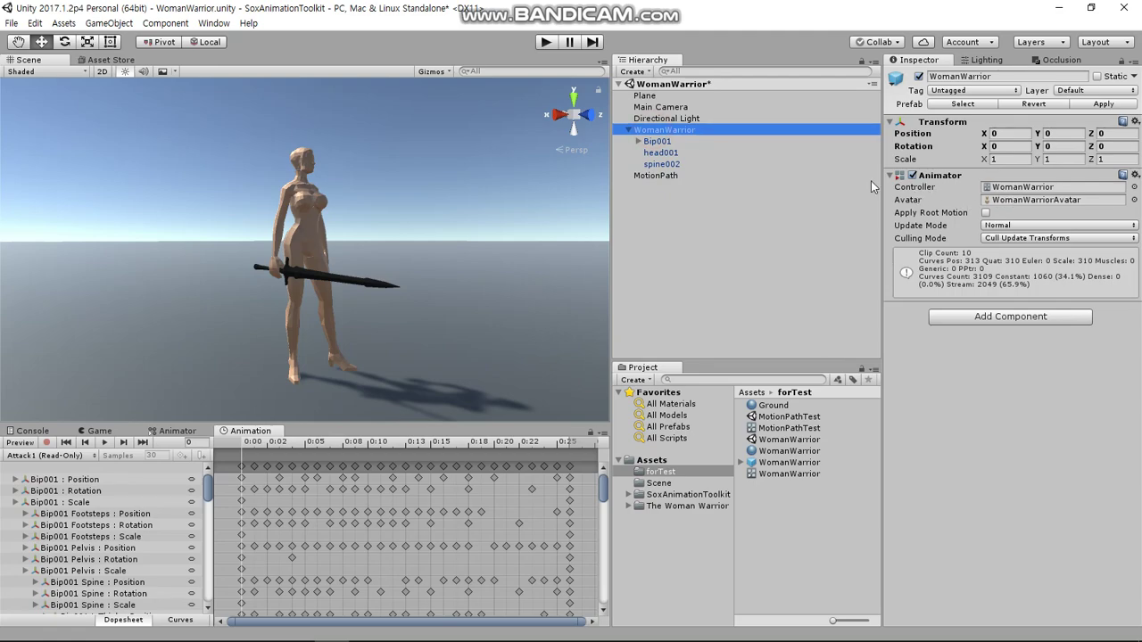
{"action": "left_click", "coordinate": [659, 178]}
Try dragging WomanWarrior onto MotionPath, then restore MotionPath below WomanWarrior in the Hierarchy
{"action": "left_click_drag", "start_coordinate": [666, 132], "coordinate": [1016, 230]}
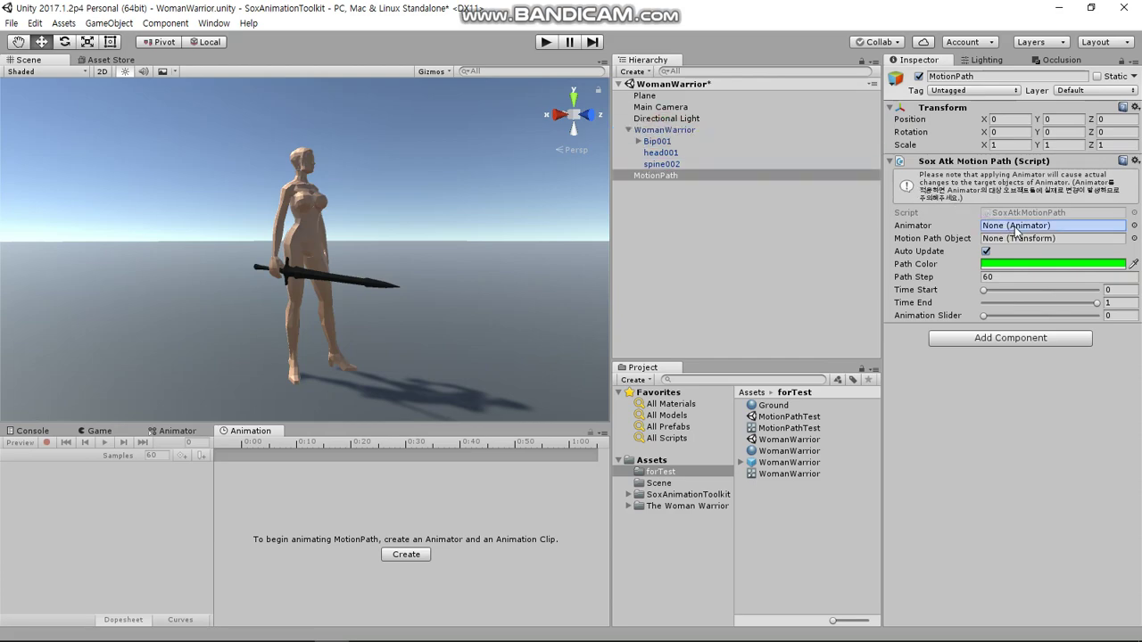
{"action": "left_click_drag", "start_coordinate": [1016, 230], "coordinate": [667, 328]}
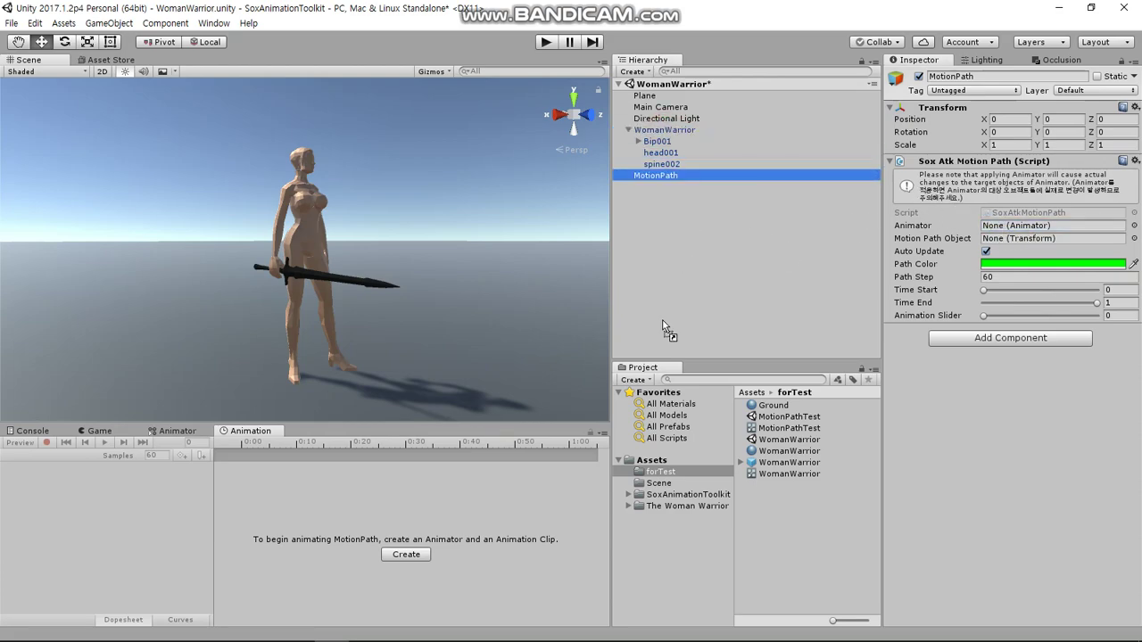
{"action": "left_click_drag", "start_coordinate": [674, 287], "coordinate": [669, 223]}
{"action": "left_click_drag", "start_coordinate": [663, 130], "coordinate": [664, 261]}
Assign WomanWarrior as the path's Animator with clip Attack1 and scrub the slider to 0.271
{"action": "left_click_drag", "start_coordinate": [675, 131], "coordinate": [1006, 227]}
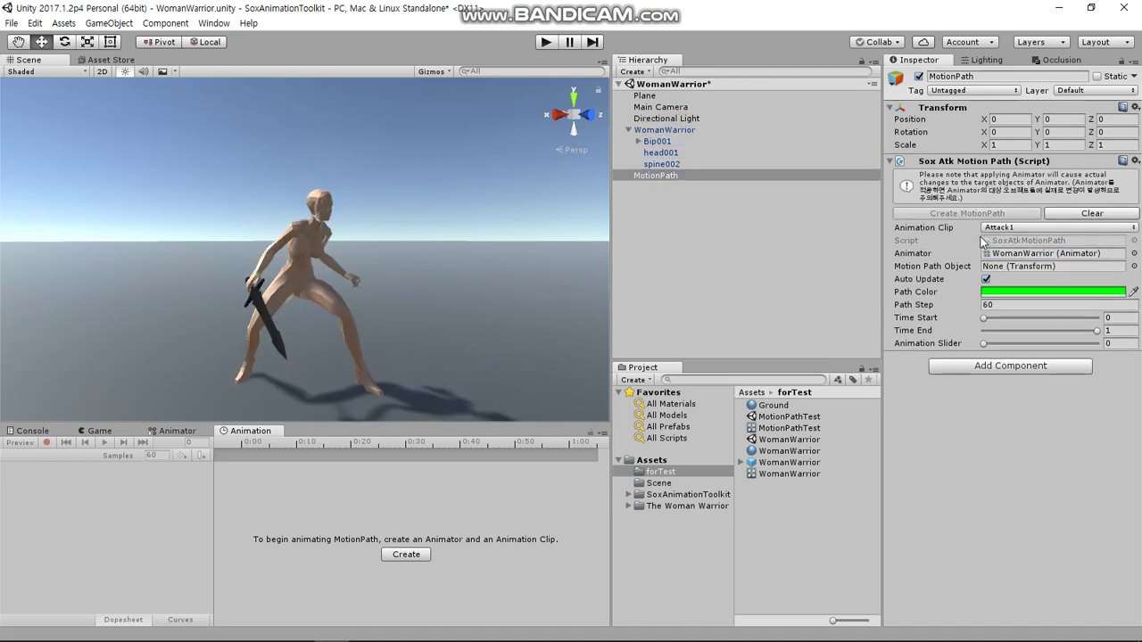
{"action": "left_click", "coordinate": [1014, 227]}
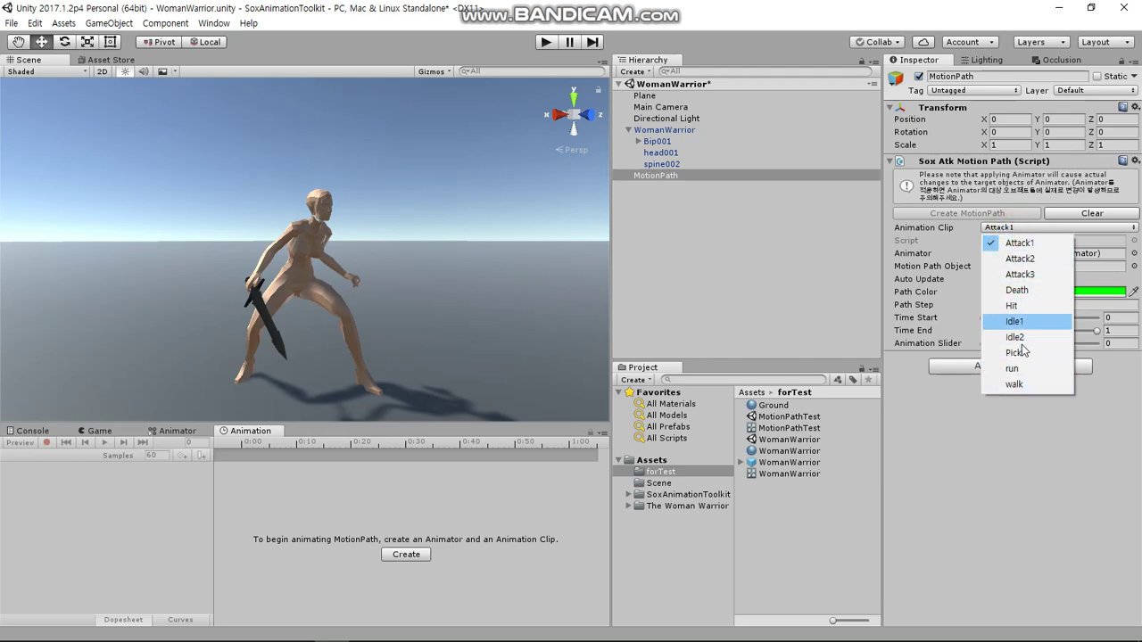
{"action": "left_click", "coordinate": [995, 471]}
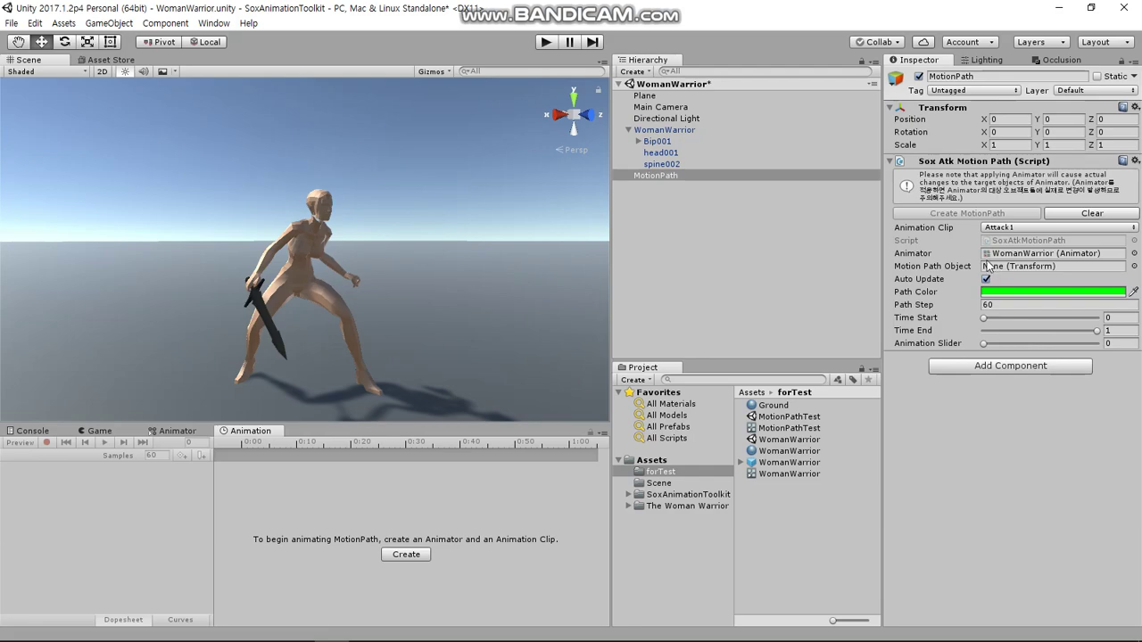
{"action": "mouse_move", "coordinate": [985, 344]}
{"action": "left_mouse_down"}
{"action": "mouse_move", "coordinate": [1047, 345]}
{"action": "mouse_move", "coordinate": [1023, 345]}
{"action": "left_mouse_up"}
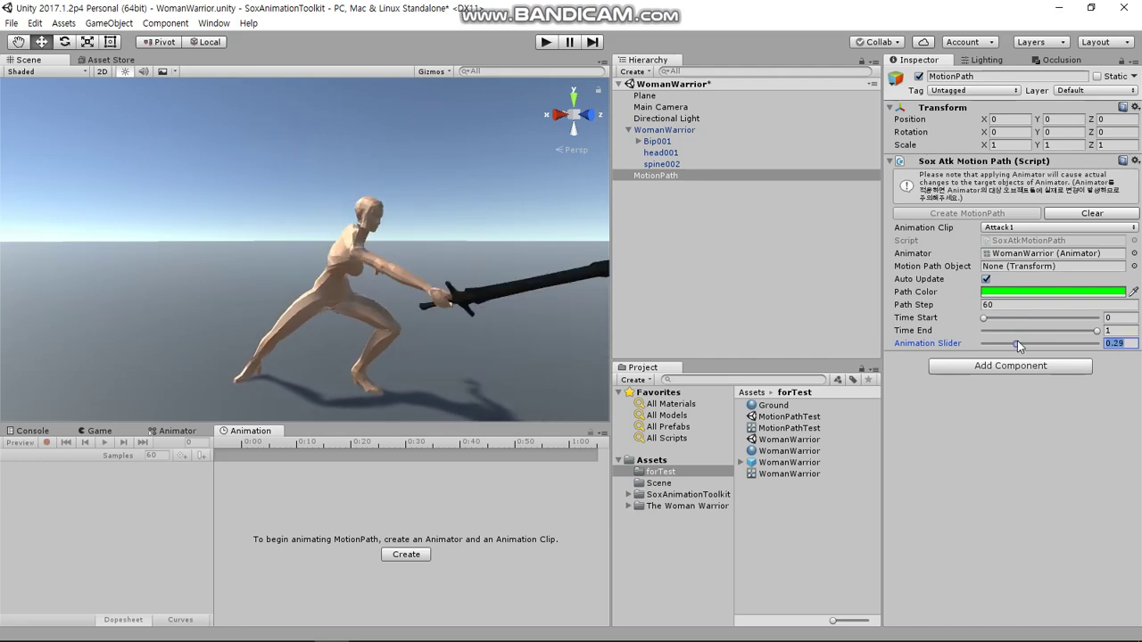
{"action": "left_click_drag", "start_coordinate": [1021, 342], "coordinate": [1024, 342]}
{"action": "left_click", "coordinate": [658, 141]}
{"action": "left_click", "coordinate": [663, 313]}
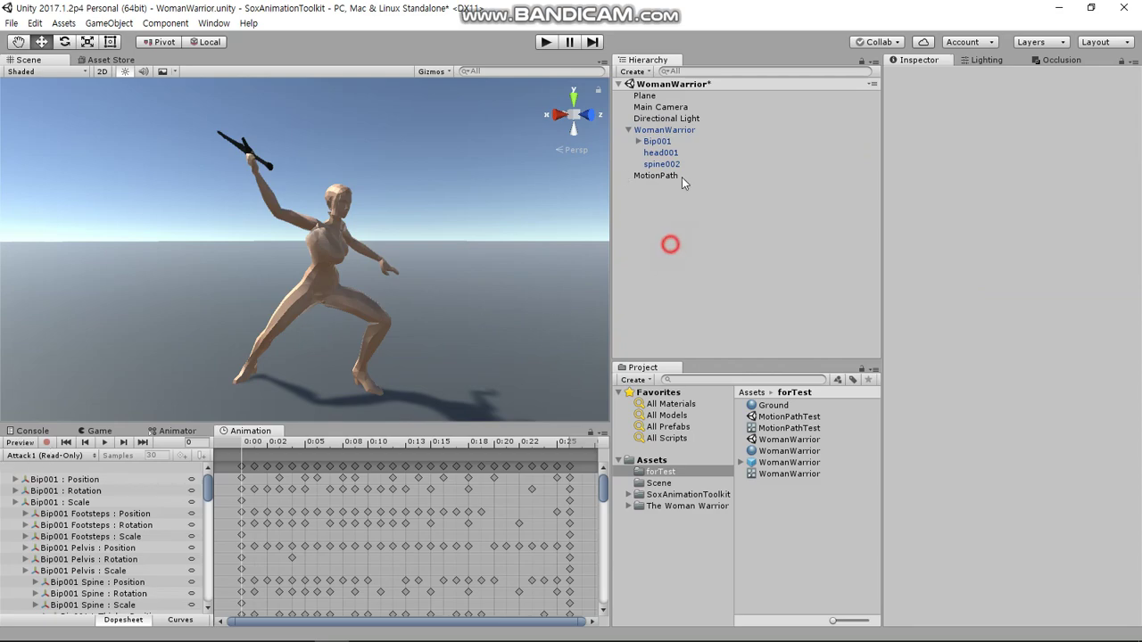
Expand Bip001, restore the default pose, and scrub MotionPath's attack back to 0.139
{"action": "left_click", "coordinate": [660, 141]}
{"action": "left_click", "coordinate": [639, 142]}
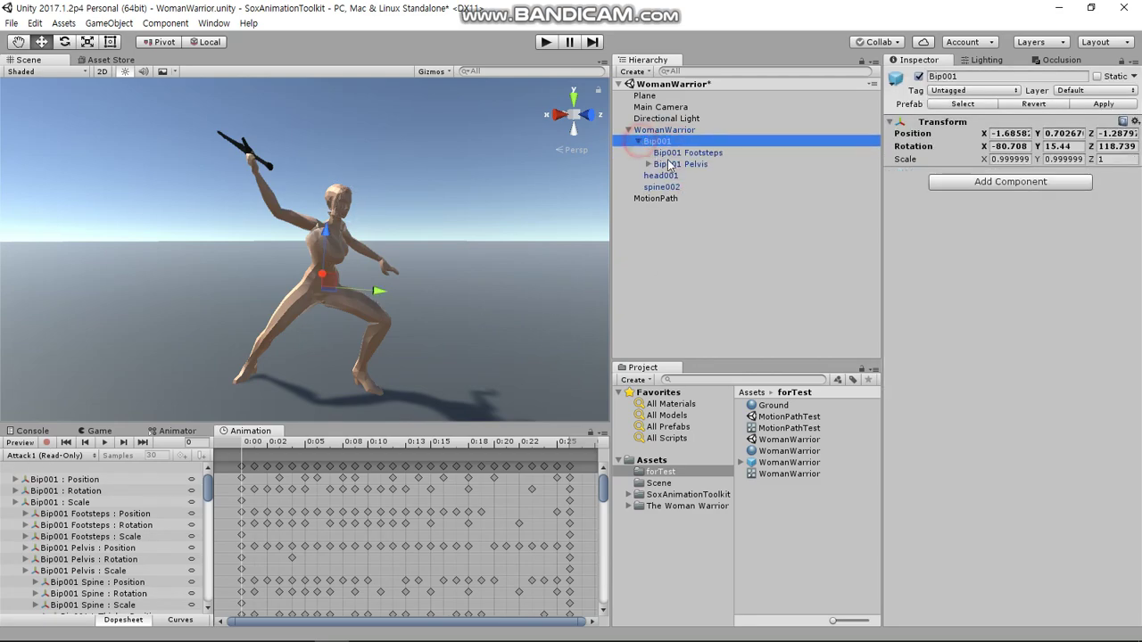
{"action": "left_click", "coordinate": [1034, 104]}
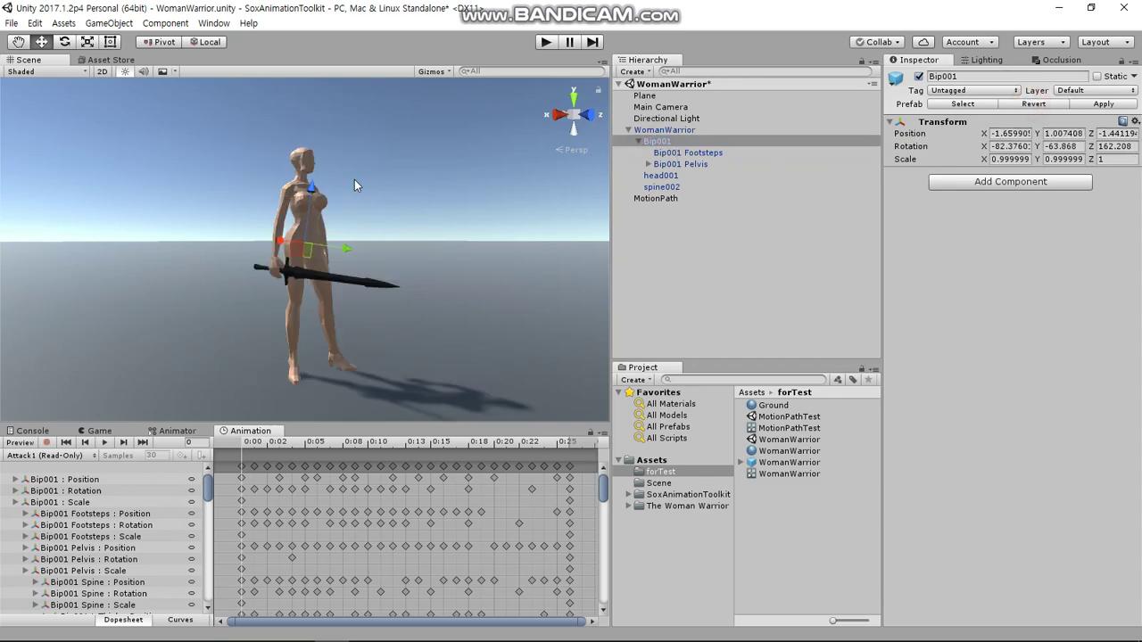
{"action": "left_click", "coordinate": [660, 198]}
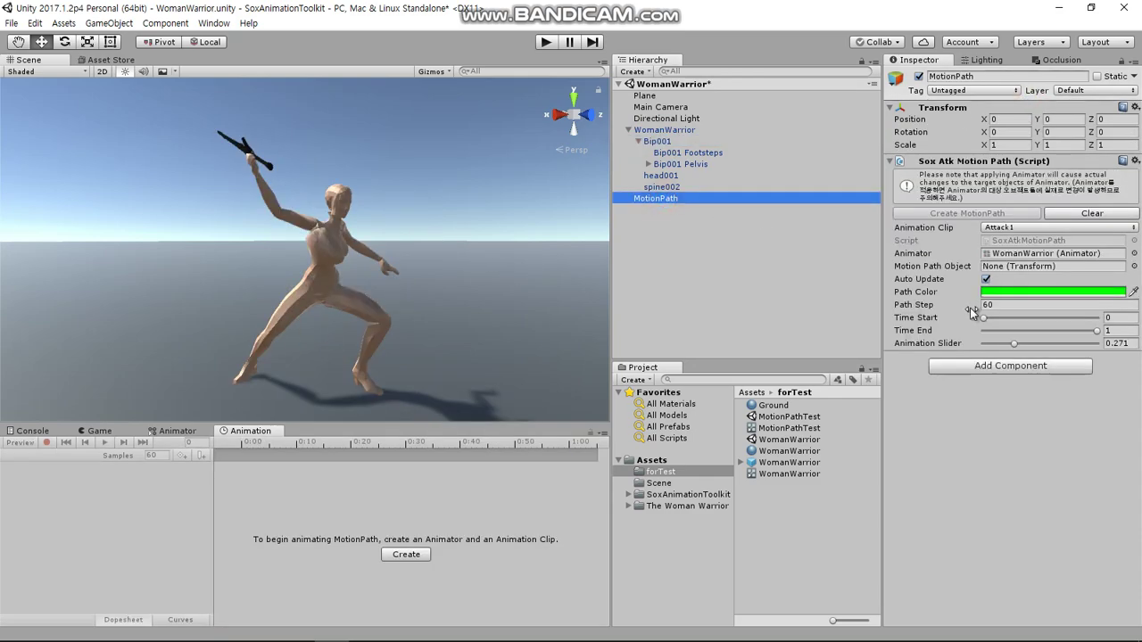
{"action": "left_click_drag", "start_coordinate": [1015, 341], "coordinate": [1001, 341]}
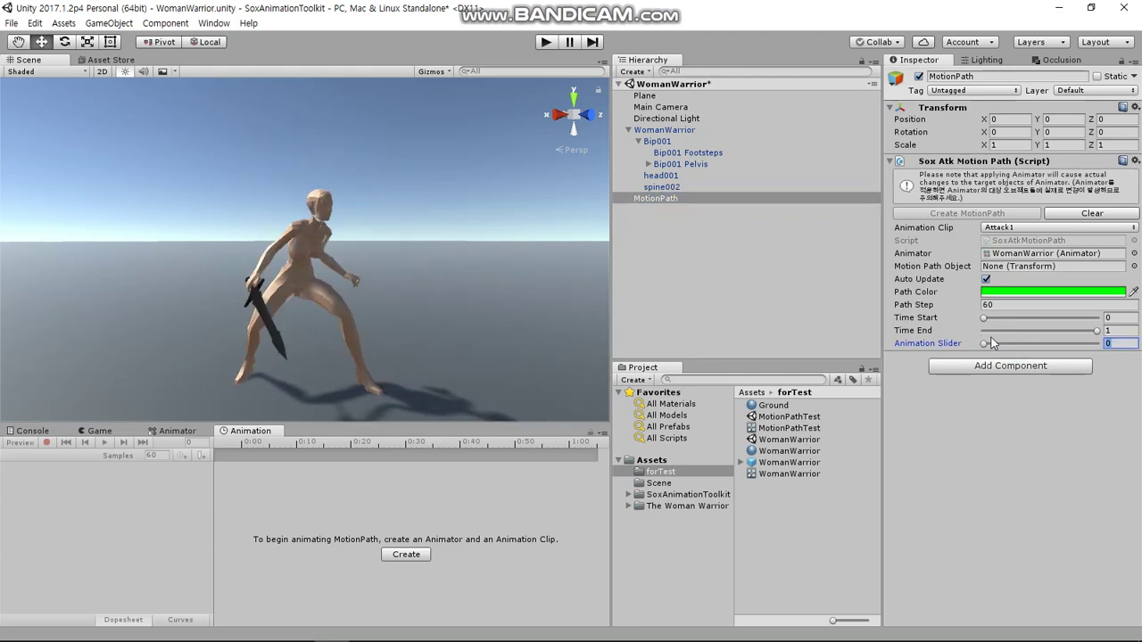
{"action": "left_click_drag", "start_coordinate": [1000, 338], "coordinate": [1003, 340]}
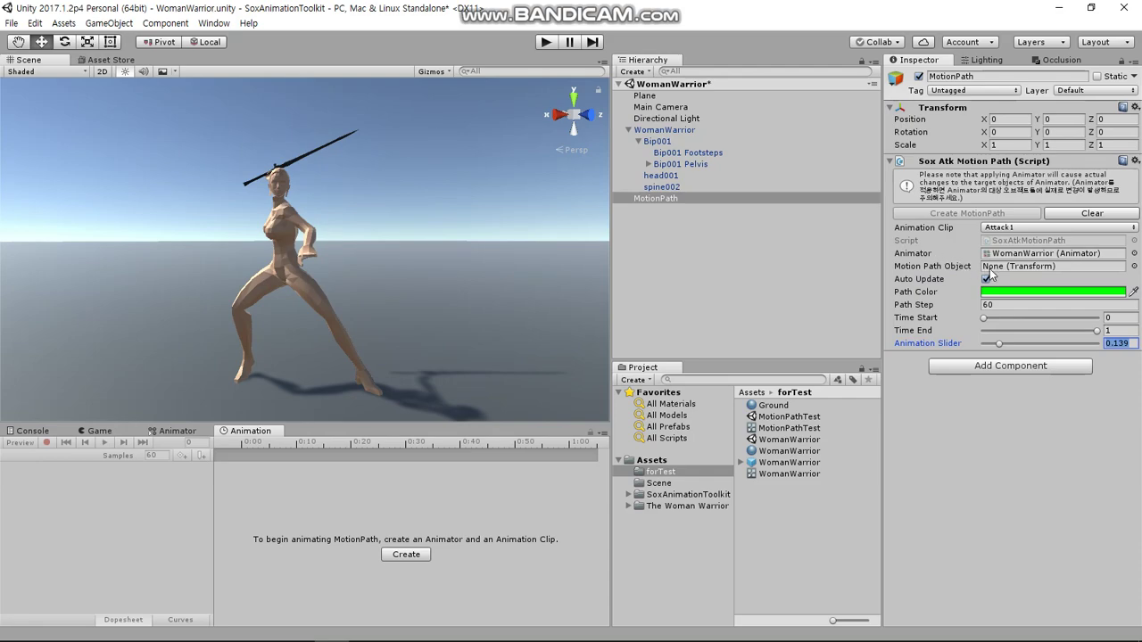
Collapse the thigh, head, left arm and finger bone branches, then select the sword SWO002
{"action": "left_click", "coordinate": [688, 166]}
{"action": "key", "text": "alt+Right"}
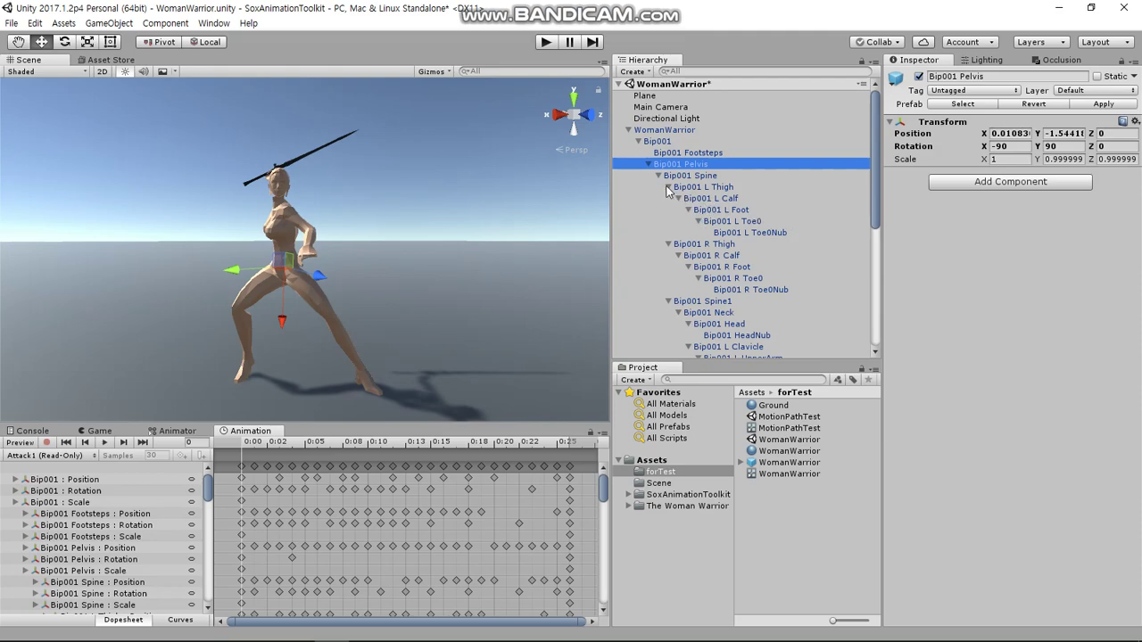
{"action": "left_click", "coordinate": [668, 188]}
{"action": "left_click", "coordinate": [668, 199]}
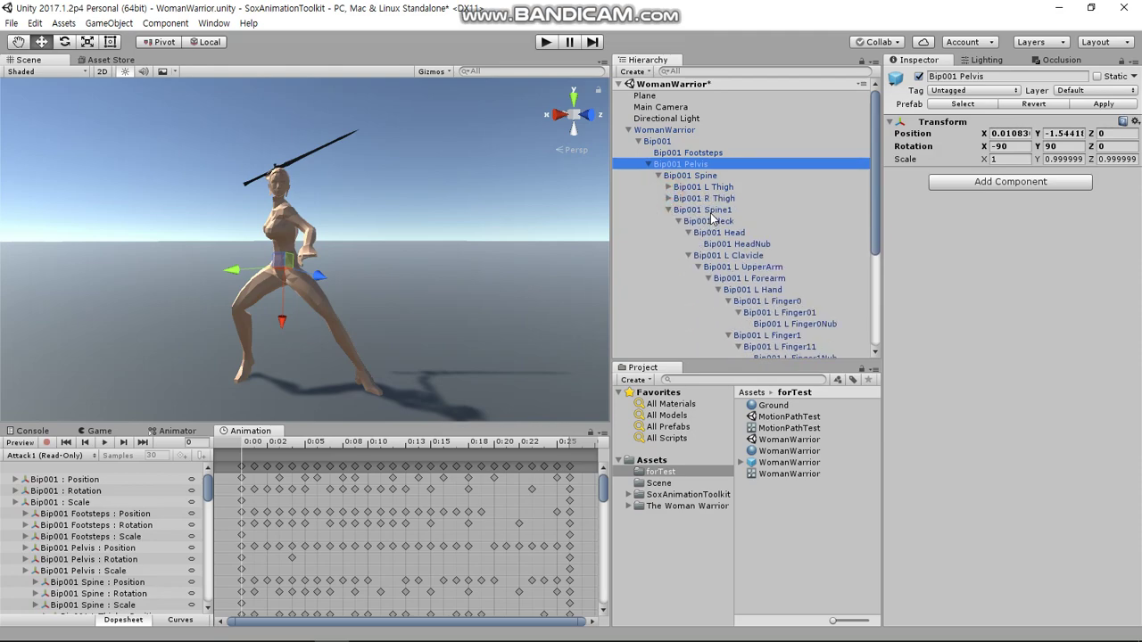
{"action": "scroll", "coordinate": [712, 218], "scroll_direction": "down", "scroll_amount": 2}
{"action": "left_click", "coordinate": [710, 167]}
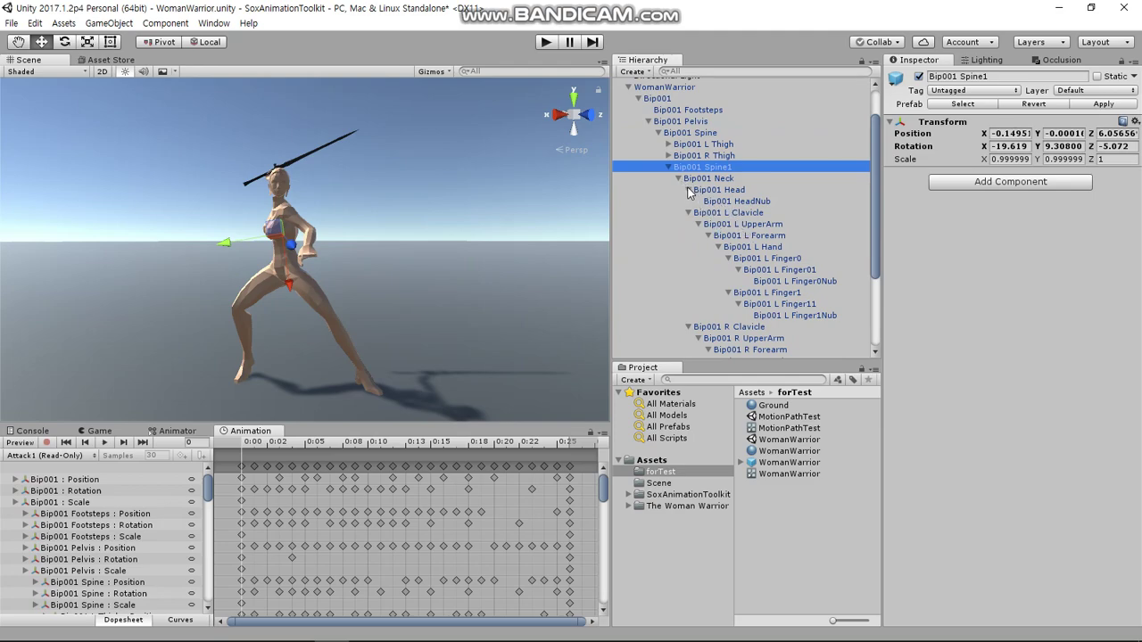
{"action": "left_click", "coordinate": [688, 190]}
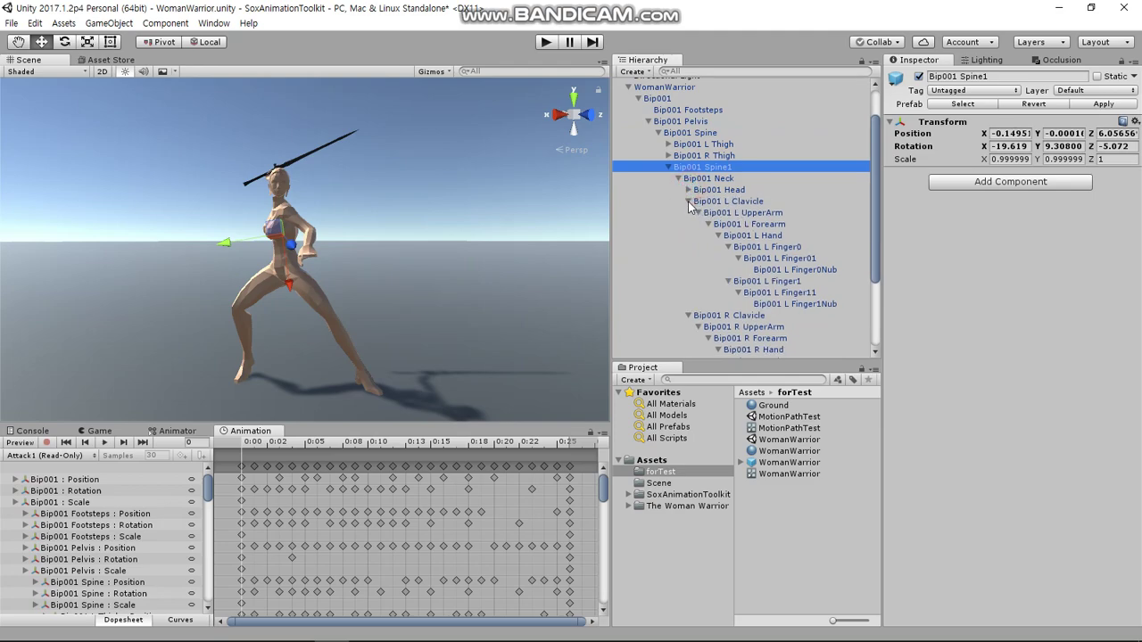
{"action": "left_click", "coordinate": [689, 203]}
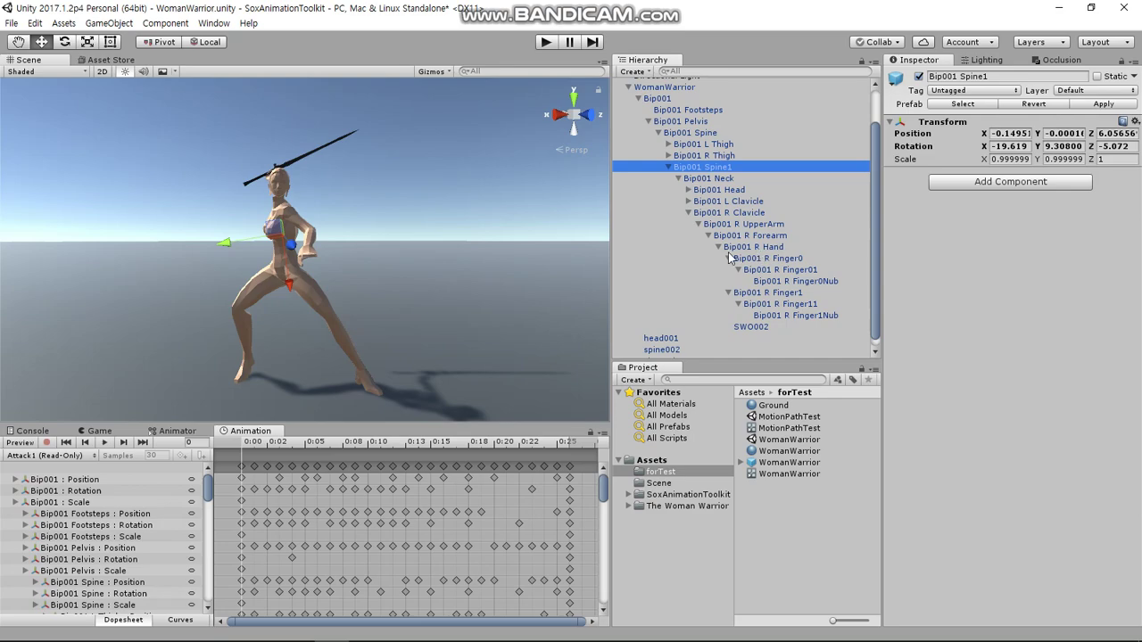
{"action": "left_click", "coordinate": [729, 258]}
{"action": "left_click", "coordinate": [729, 293]}
{"action": "left_click", "coordinate": [759, 319]}
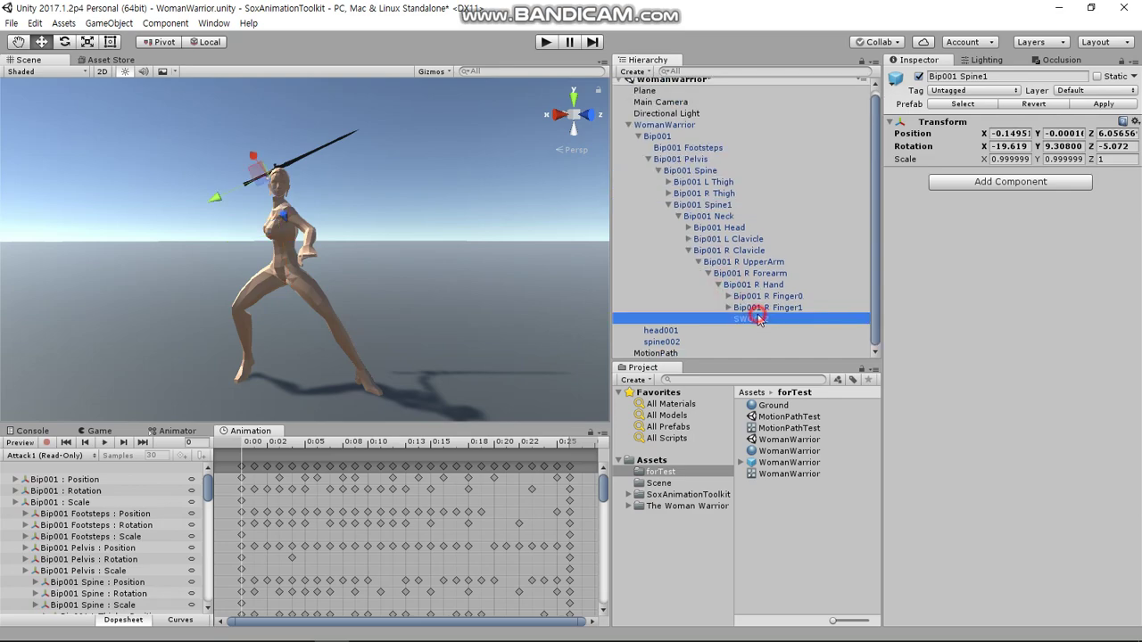
{"action": "mouse_move", "coordinate": [402, 268]}
{"action": "left_mouse_down", "text": "alt"}
{"action": "mouse_move", "coordinate": [541, 250]}
{"action": "mouse_move", "coordinate": [392, 300]}
{"action": "left_mouse_up", "text": "alt"}
Add an empty child under SWO002 and name it Trail
{"action": "right_click", "coordinate": [759, 318]}
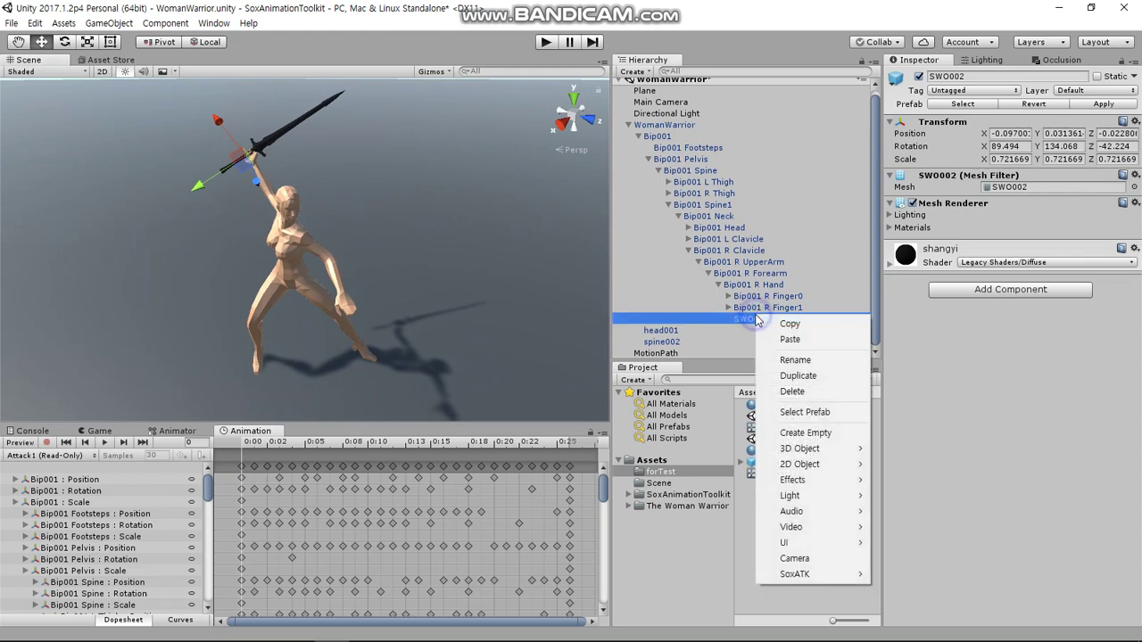
{"action": "left_click", "coordinate": [798, 433]}
{"action": "left_click", "coordinate": [765, 331]}
{"action": "type", "text": "Trail"}
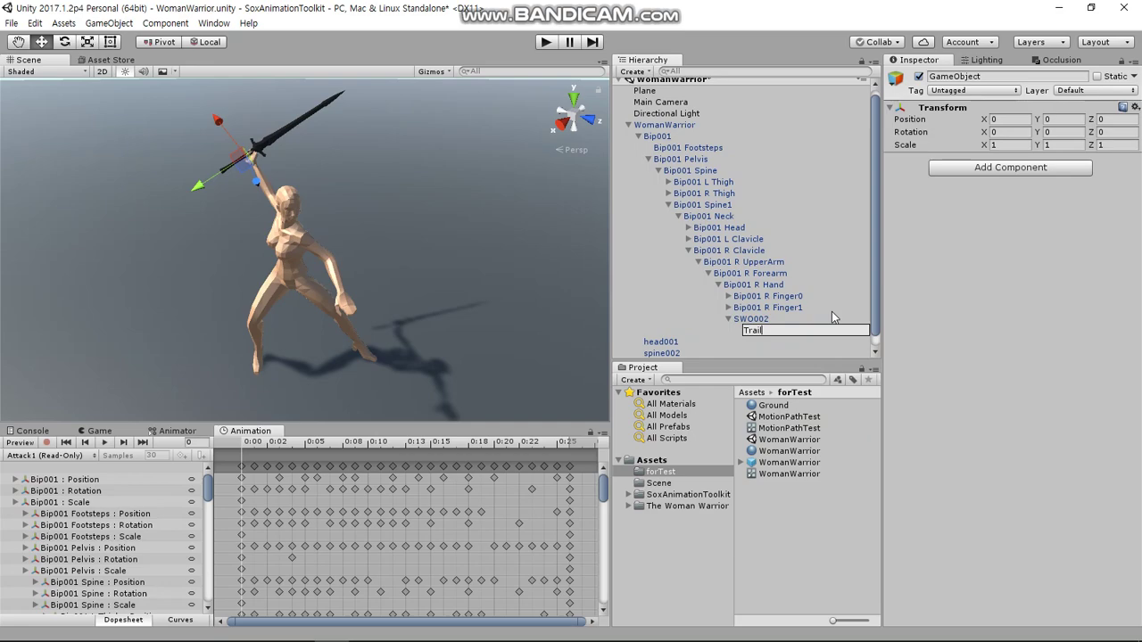
{"action": "key", "text": "Return"}
Set Trail as MotionPath's Motion Path Object and move it along Y toward the sword tip
{"action": "scroll", "coordinate": [788, 248], "scroll_direction": "down", "scroll_amount": 1}
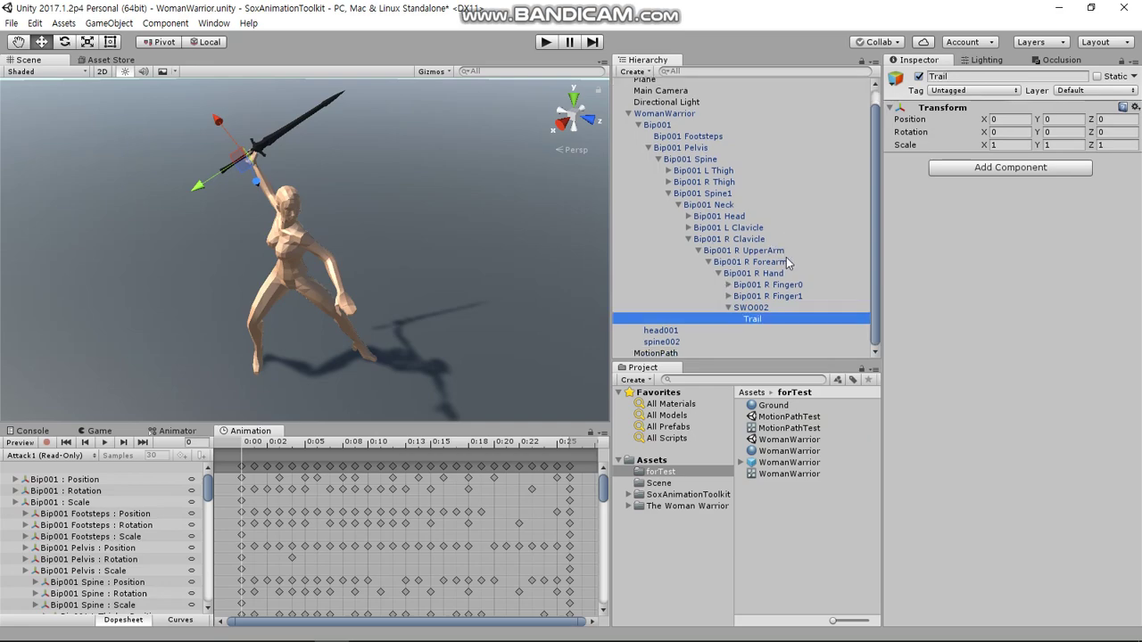
{"action": "left_click", "coordinate": [674, 352]}
{"action": "left_click_drag", "start_coordinate": [753, 318], "coordinate": [1014, 272]}
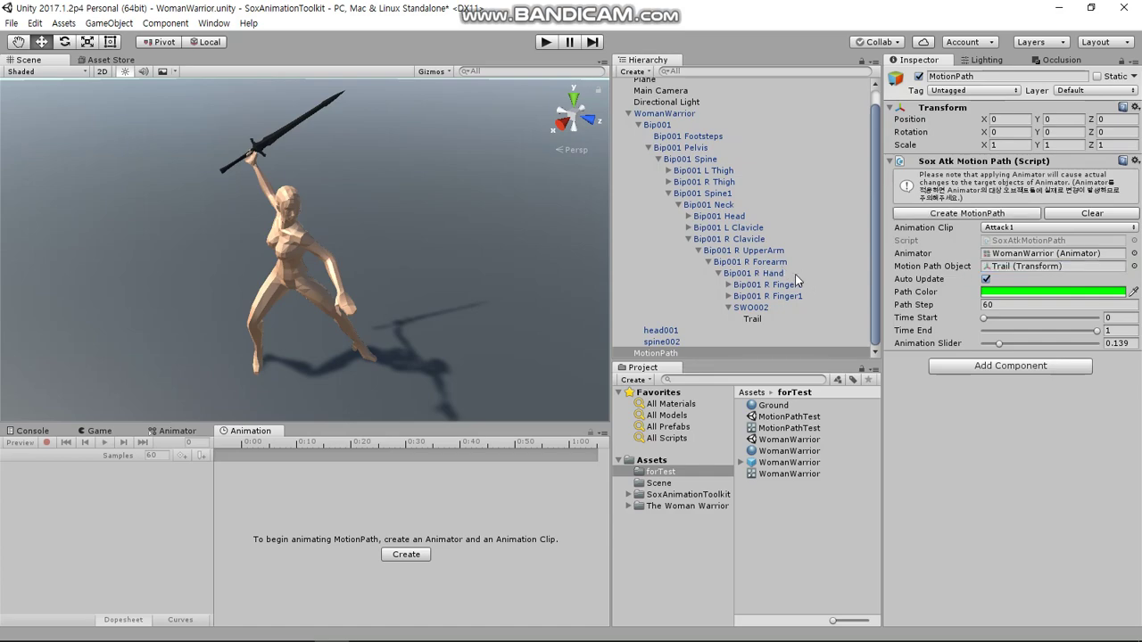
{"action": "left_click", "coordinate": [754, 321]}
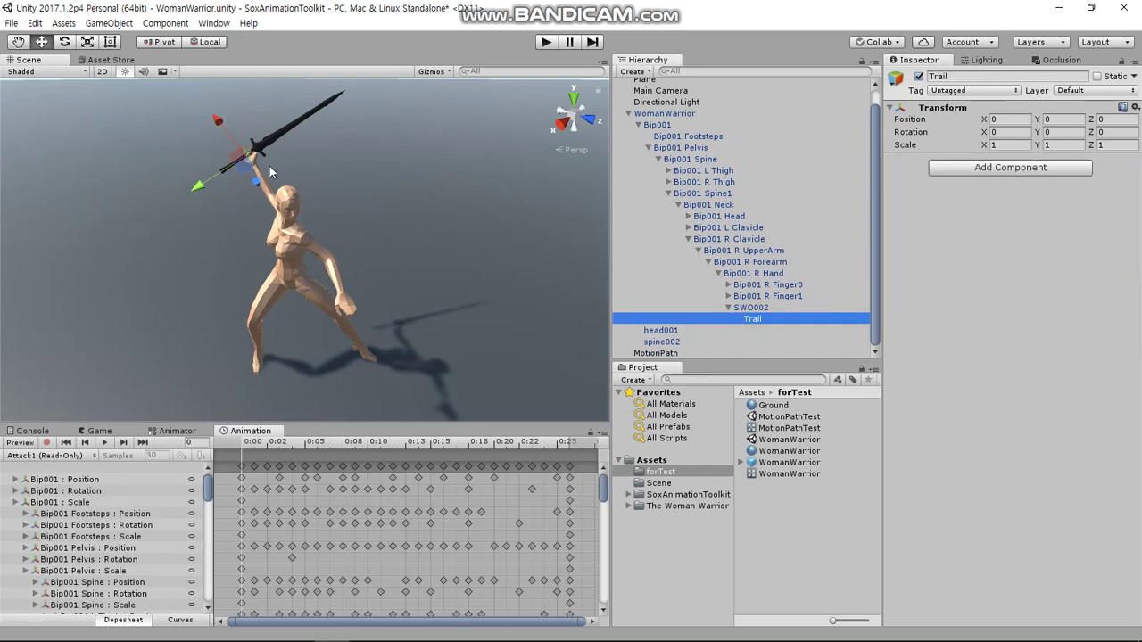
{"action": "key", "text": "f"}
{"action": "left_click_drag", "start_coordinate": [205, 257], "coordinate": [318, 224]}
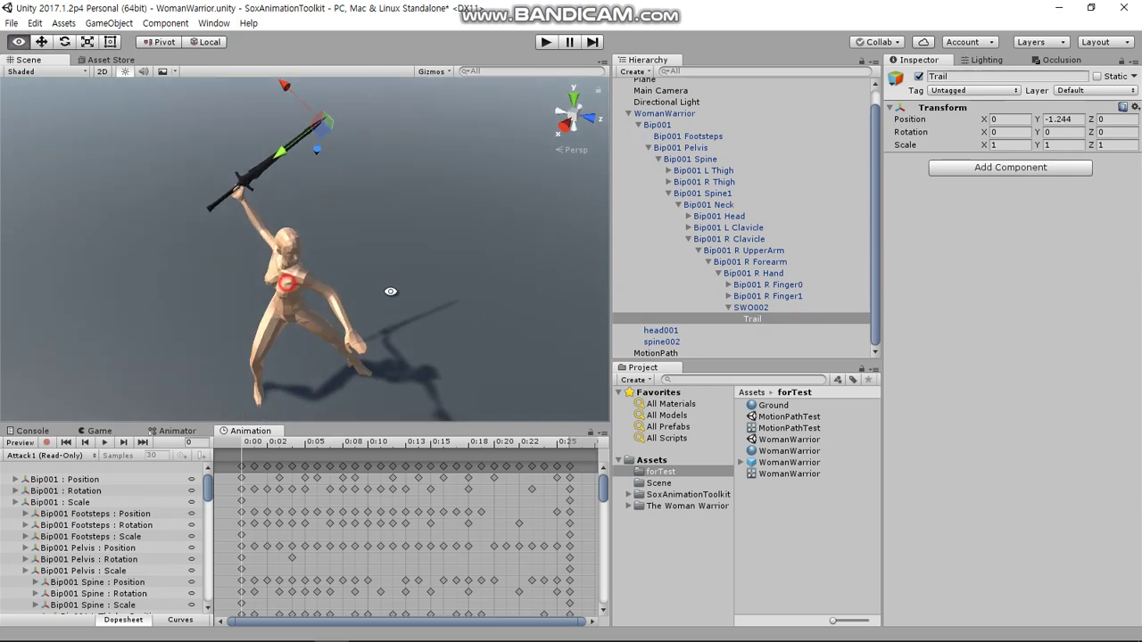
{"action": "left_click", "coordinate": [665, 353]}
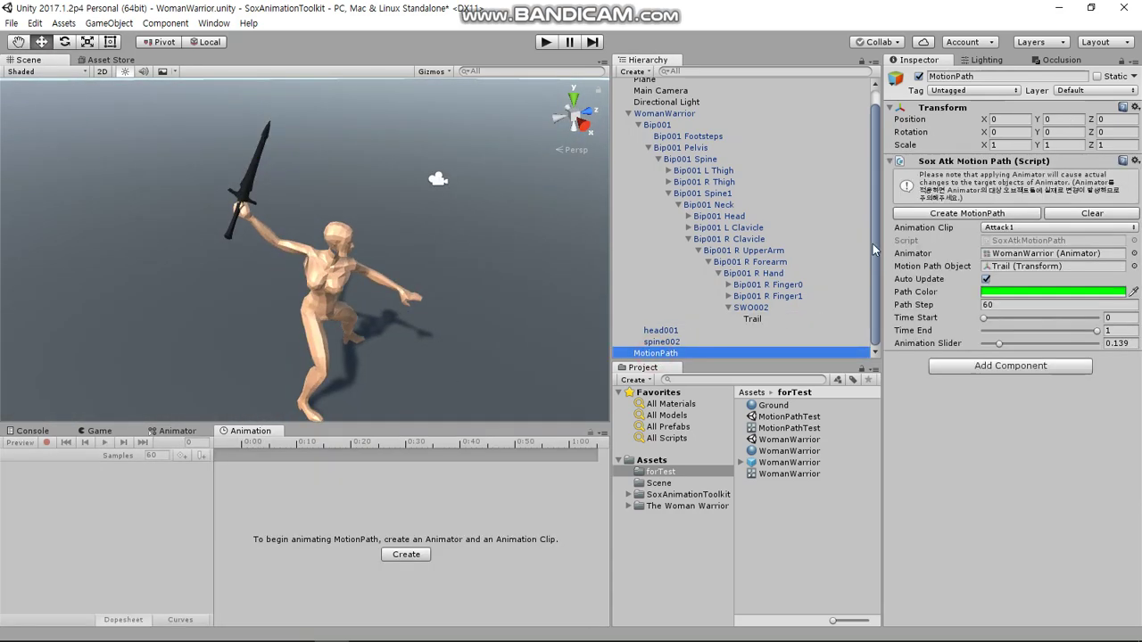
Generate the motion path with Create MotionPath and scrub the attack to about 0.278
{"action": "left_click", "coordinate": [971, 217]}
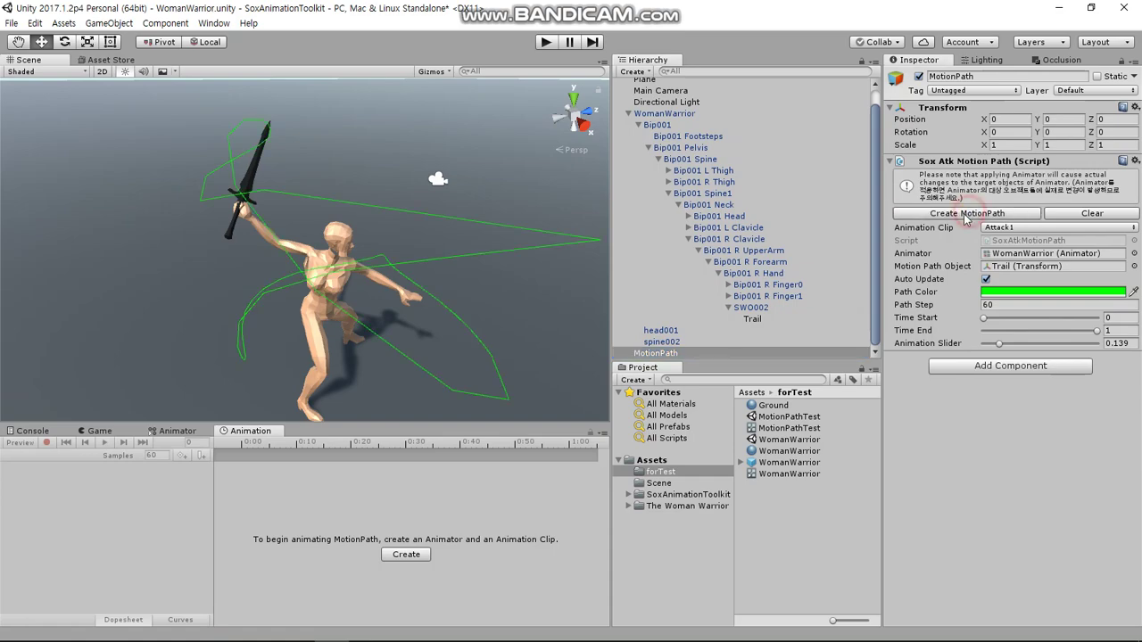
{"action": "left_click_drag", "start_coordinate": [239, 236], "coordinate": [500, 283], "text": "alt"}
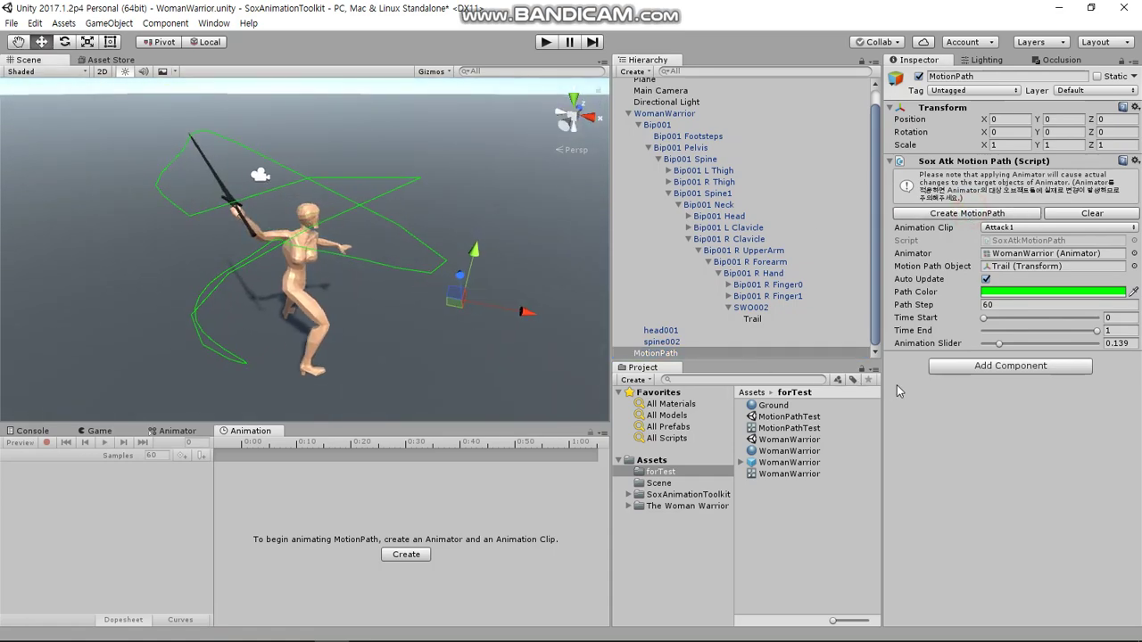
{"action": "left_click_drag", "start_coordinate": [999, 344], "coordinate": [1015, 356]}
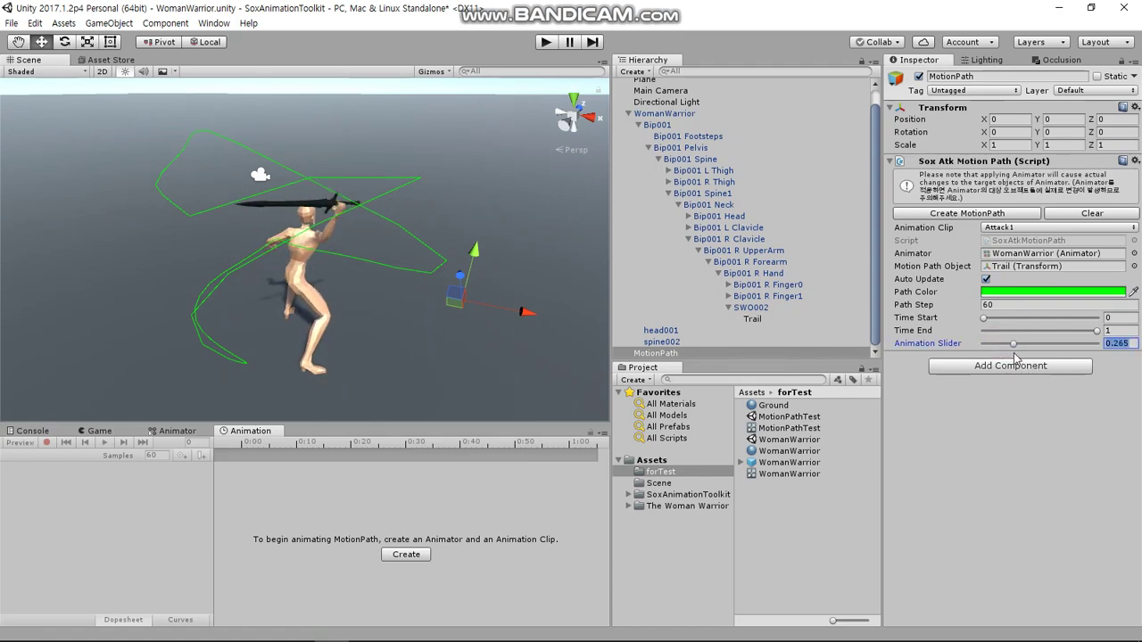
{"action": "mouse_move", "coordinate": [399, 289]}
{"action": "left_mouse_down", "text": "alt"}
{"action": "mouse_move", "coordinate": [237, 213]}
{"action": "mouse_move", "coordinate": [441, 273]}
{"action": "mouse_move", "coordinate": [265, 217]}
{"action": "left_mouse_up", "text": "alt"}
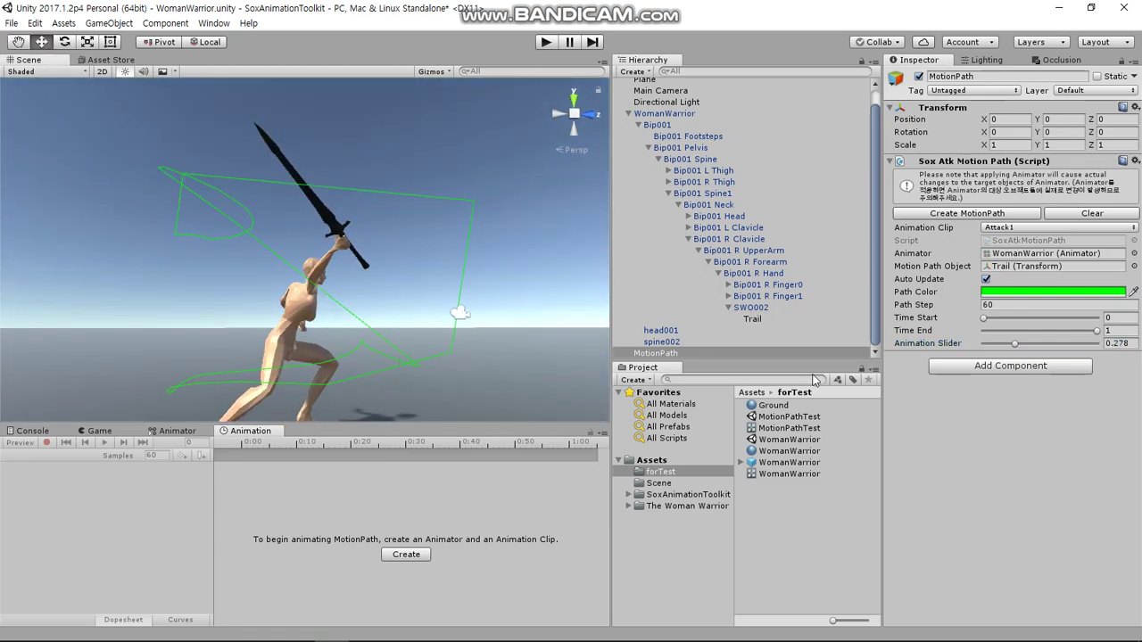
{"action": "left_click", "coordinate": [1006, 305]}
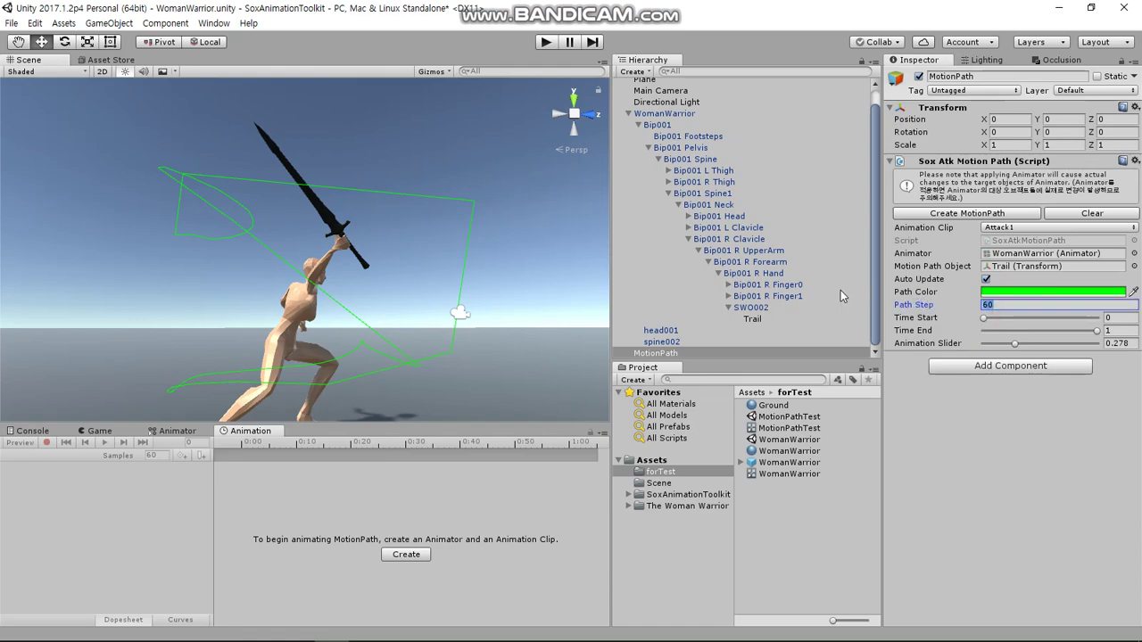
Raise Path Step from 120 to 235 and inspect the path, scrubbing back to 0.177
{"action": "type", "text": "120"}
{"action": "mouse_move", "coordinate": [928, 306]}
{"action": "left_mouse_down"}
{"action": "mouse_move", "coordinate": [1015, 309]}
{"action": "mouse_move", "coordinate": [1007, 294]}
{"action": "left_mouse_up"}
{"action": "mouse_move", "coordinate": [438, 212]}
{"action": "left_mouse_down", "text": "alt"}
{"action": "mouse_move", "coordinate": [265, 339]}
{"action": "mouse_move", "coordinate": [393, 278]}
{"action": "left_mouse_up", "text": "alt"}
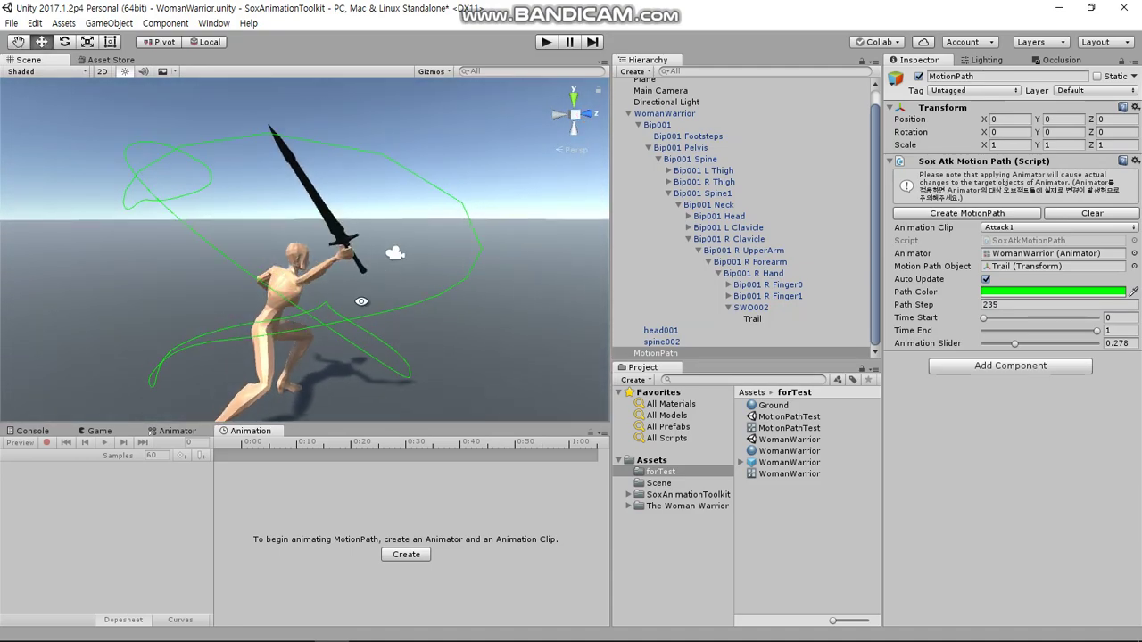
{"action": "left_click_drag", "start_coordinate": [393, 278], "coordinate": [363, 293], "text": "alt"}
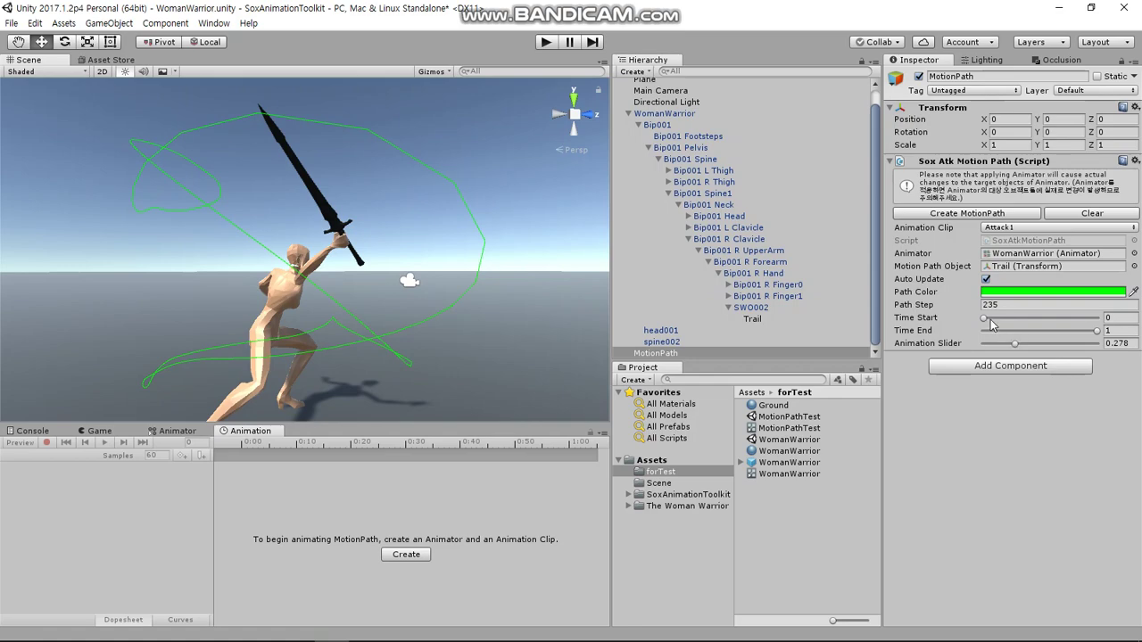
{"action": "left_click_drag", "start_coordinate": [349, 223], "coordinate": [453, 330], "text": "alt"}
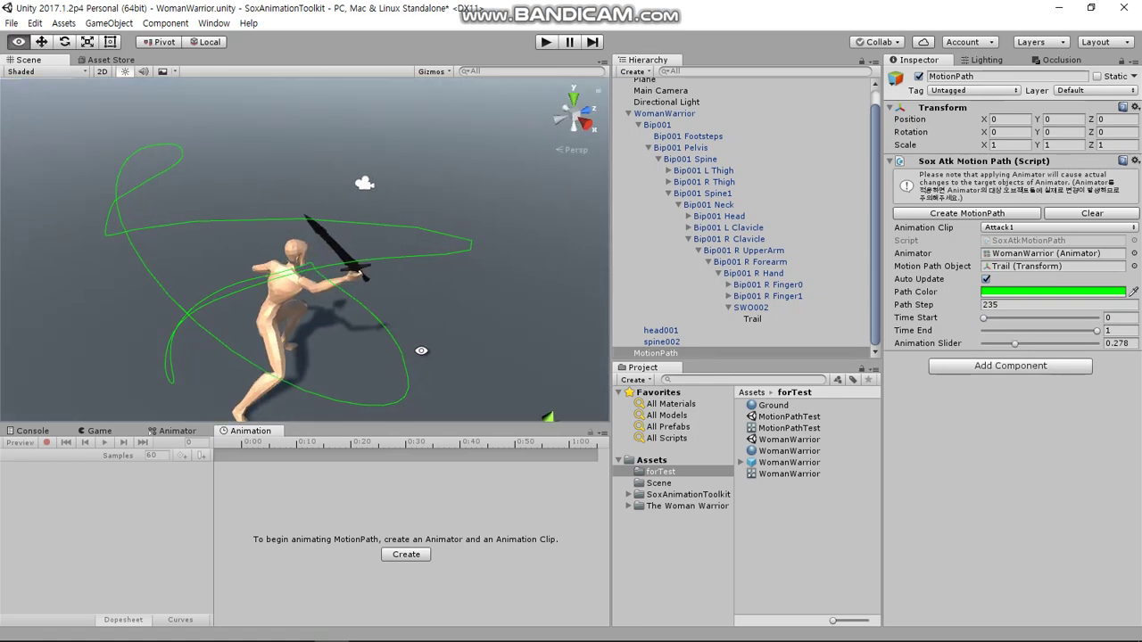
{"action": "left_click_drag", "start_coordinate": [1015, 347], "coordinate": [1005, 354]}
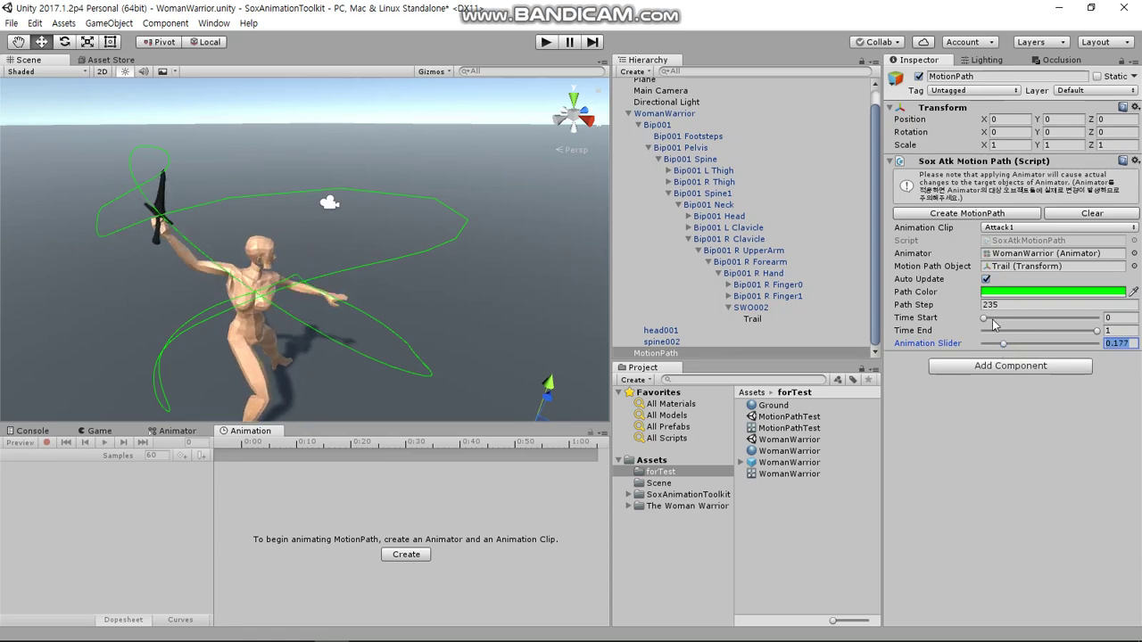
Trim the motion path's Time Start to 0.176 and Time End to 0.376
{"action": "left_click_drag", "start_coordinate": [985, 319], "coordinate": [1001, 319]}
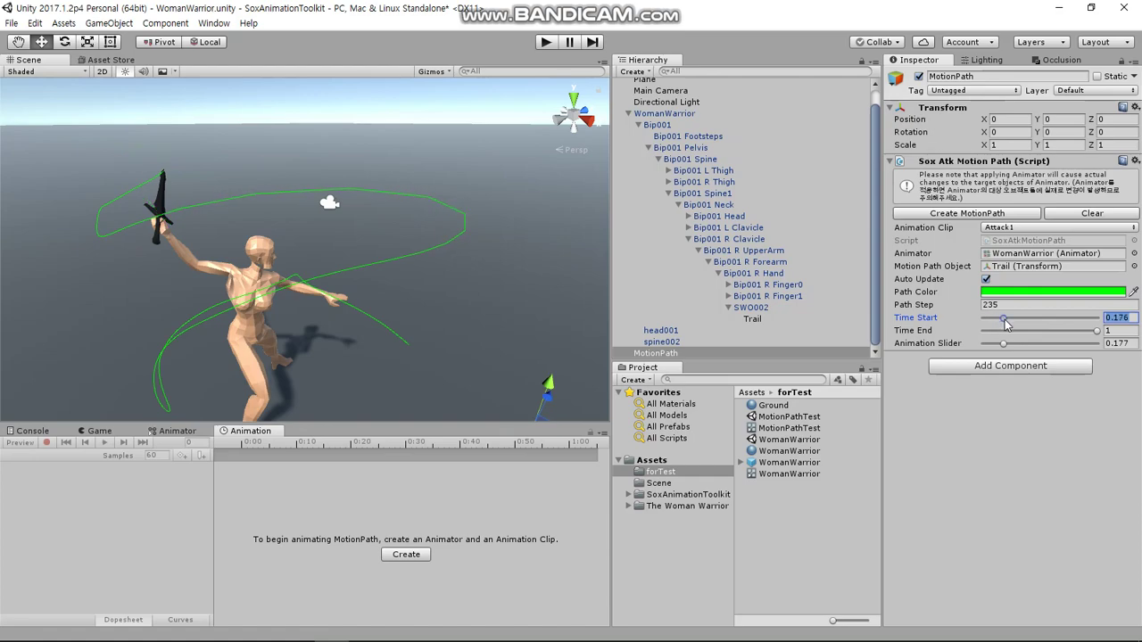
{"action": "left_click_drag", "start_coordinate": [1004, 343], "coordinate": [1018, 343]}
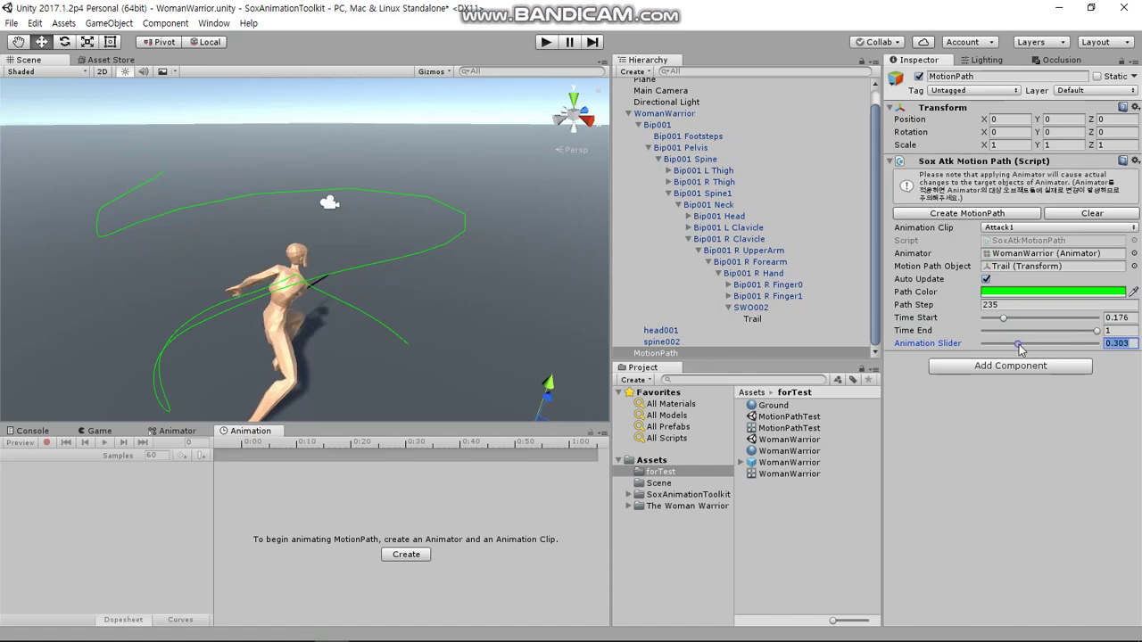
{"action": "left_click_drag", "start_coordinate": [1020, 347], "coordinate": [1026, 347]}
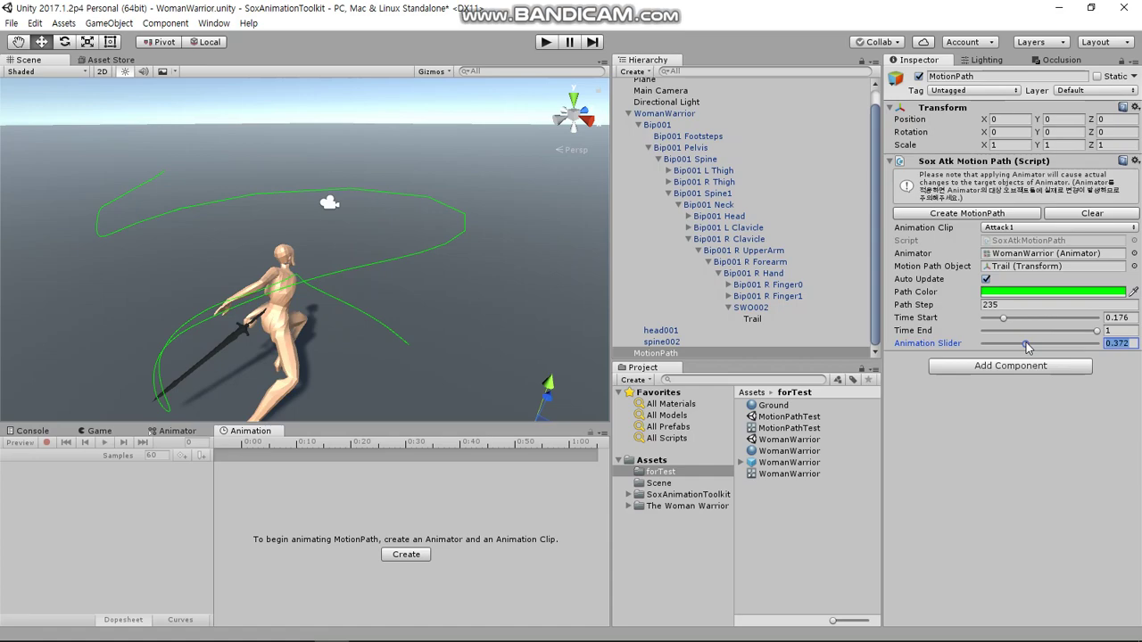
{"action": "left_click", "coordinate": [1096, 332]}
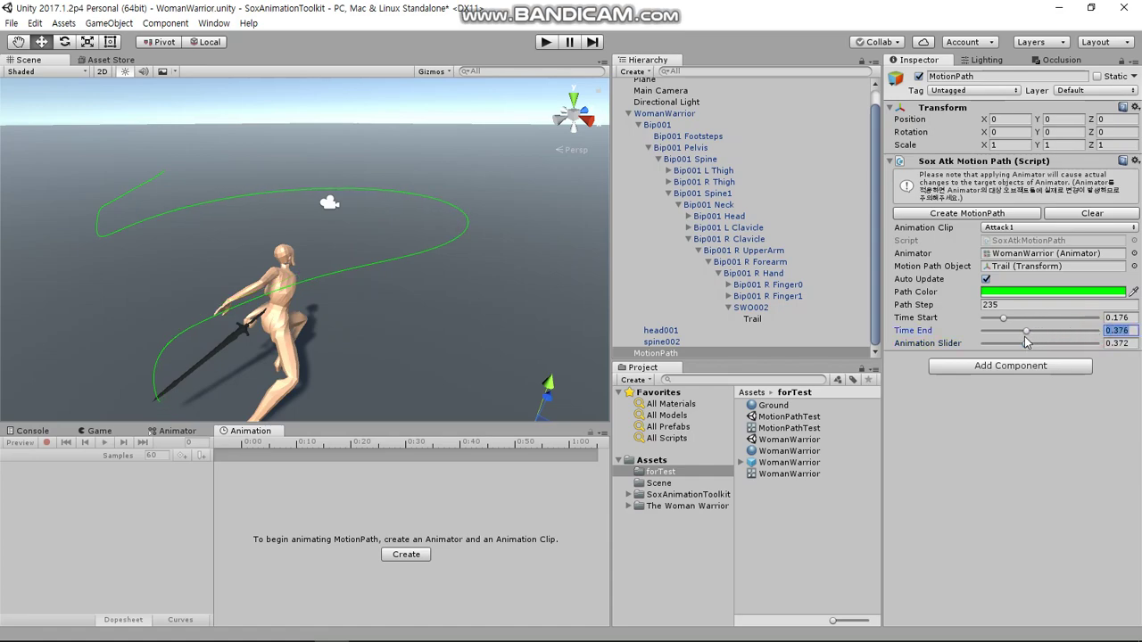
Set Path Step back to 60 and orbit to inspect the shortened path
{"action": "left_click", "coordinate": [1005, 305]}
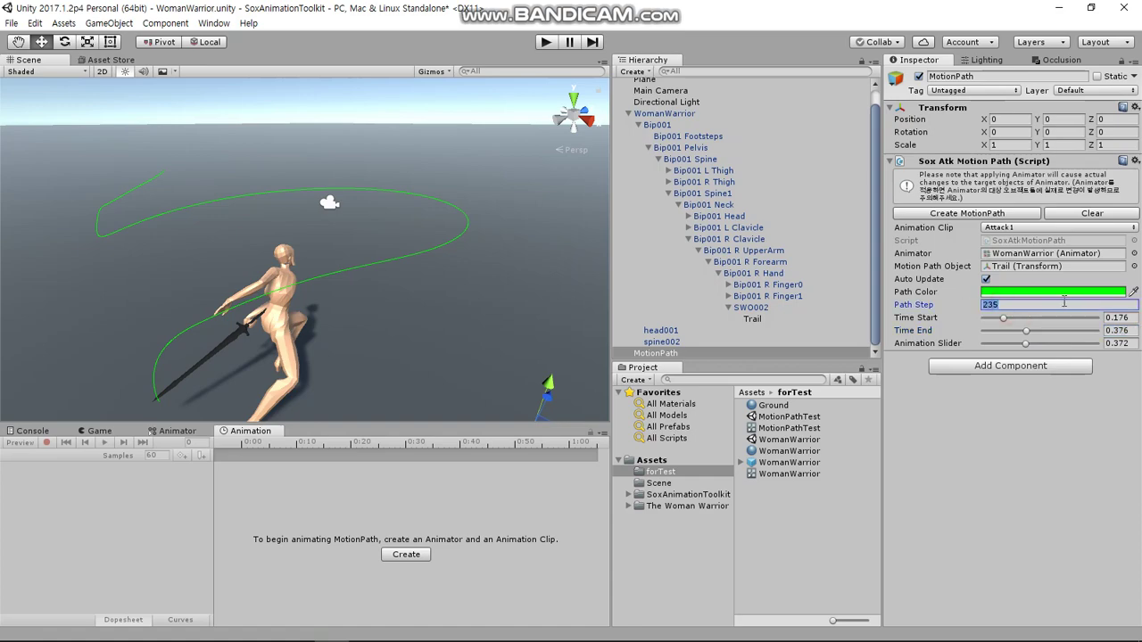
{"action": "type", "text": "60"}
{"action": "mouse_move", "coordinate": [342, 285]}
{"action": "left_mouse_down", "text": "alt"}
{"action": "mouse_move", "coordinate": [257, 312]}
{"action": "mouse_move", "coordinate": [964, 292]}
{"action": "left_mouse_up", "text": "alt"}
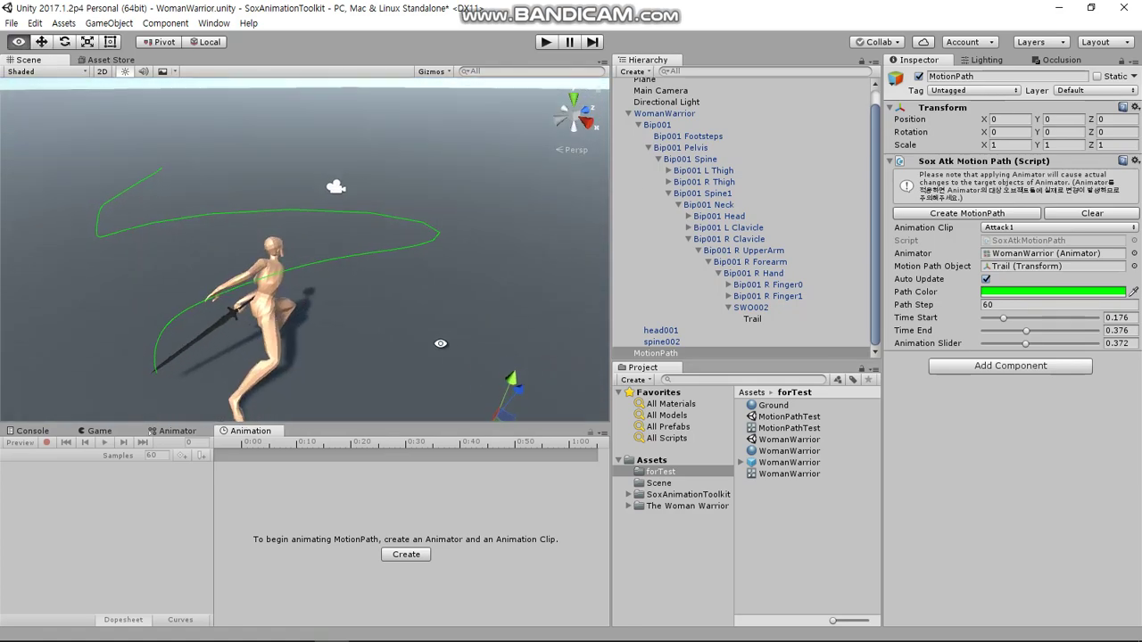
{"action": "left_click", "coordinate": [1008, 306]}
{"action": "mouse_move", "coordinate": [380, 280]}
{"action": "left_mouse_down", "text": "alt"}
{"action": "mouse_move", "coordinate": [516, 266]}
{"action": "mouse_move", "coordinate": [242, 212]}
{"action": "mouse_move", "coordinate": [232, 192]}
{"action": "left_mouse_up", "text": "alt"}
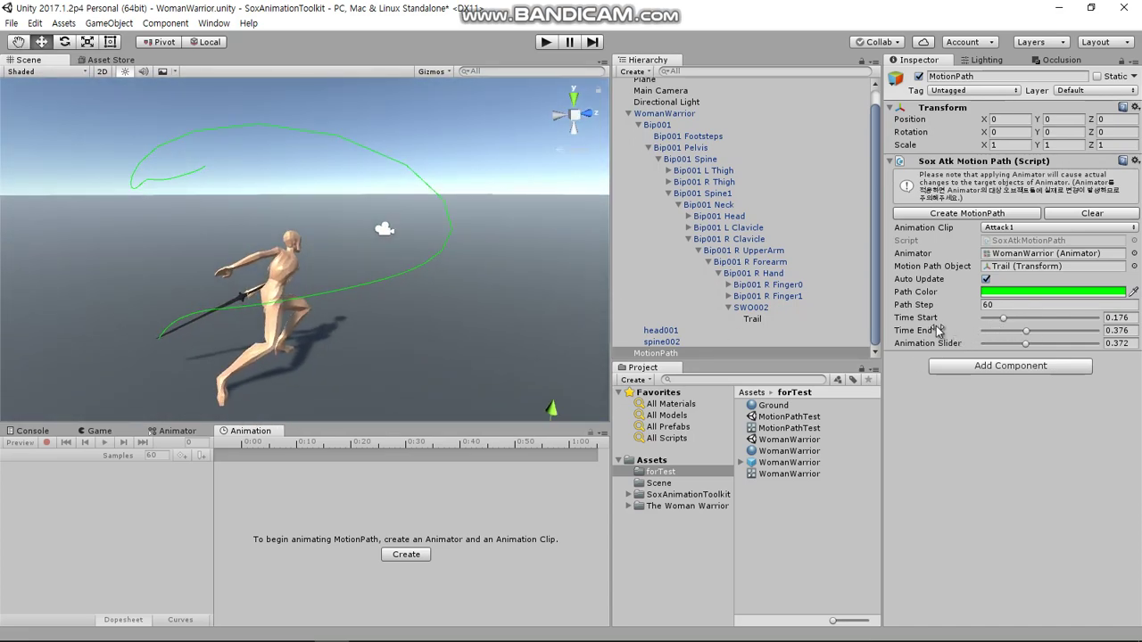
{"action": "left_click_drag", "start_coordinate": [214, 302], "coordinate": [267, 268], "text": "alt"}
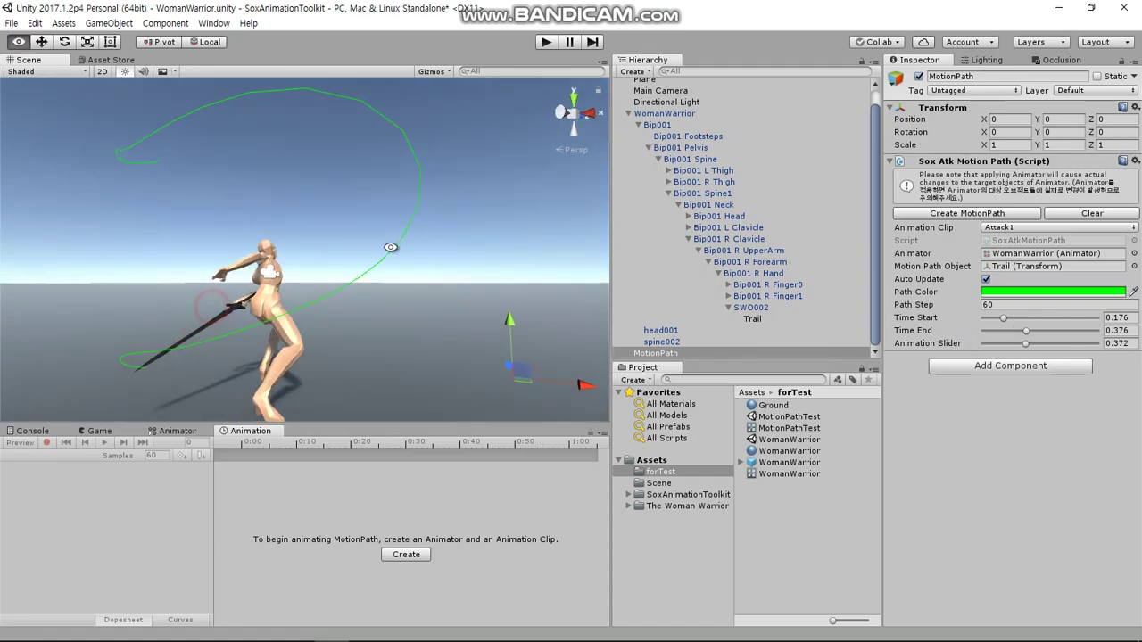
{"action": "left_click", "coordinate": [1013, 294]}
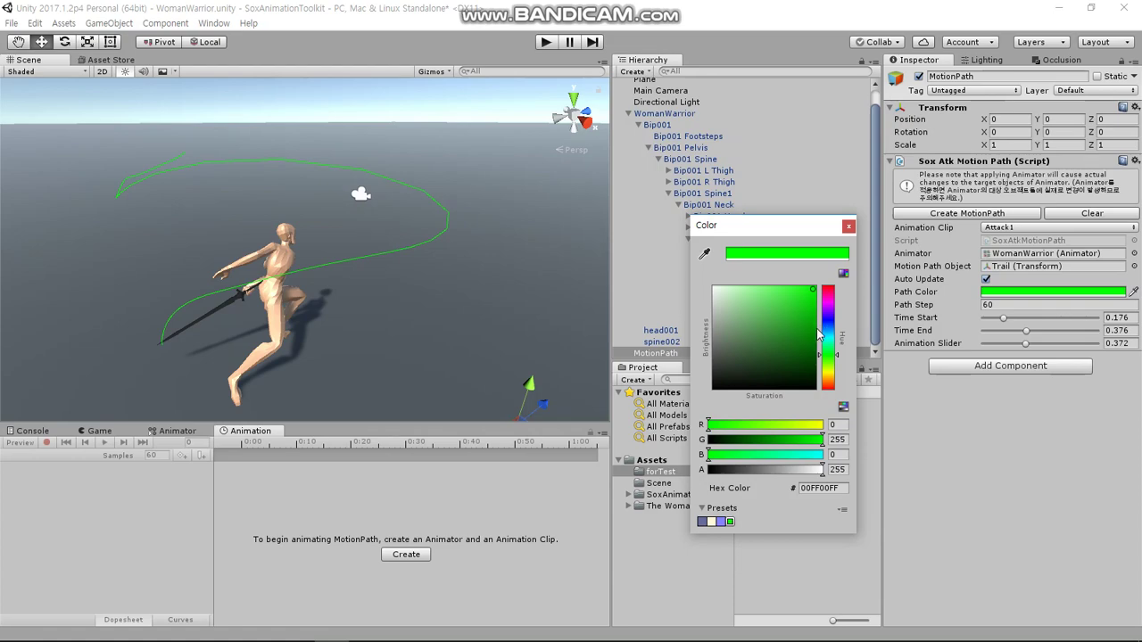
Make the path colour opaque yellow (FFED00FF) and frame the warrior and path in view
{"action": "left_click_drag", "start_coordinate": [829, 337], "coordinate": [836, 381]}
{"action": "left_click_drag", "start_coordinate": [750, 476], "coordinate": [767, 483]}
{"action": "left_click_drag", "start_coordinate": [845, 483], "coordinate": [828, 257]}
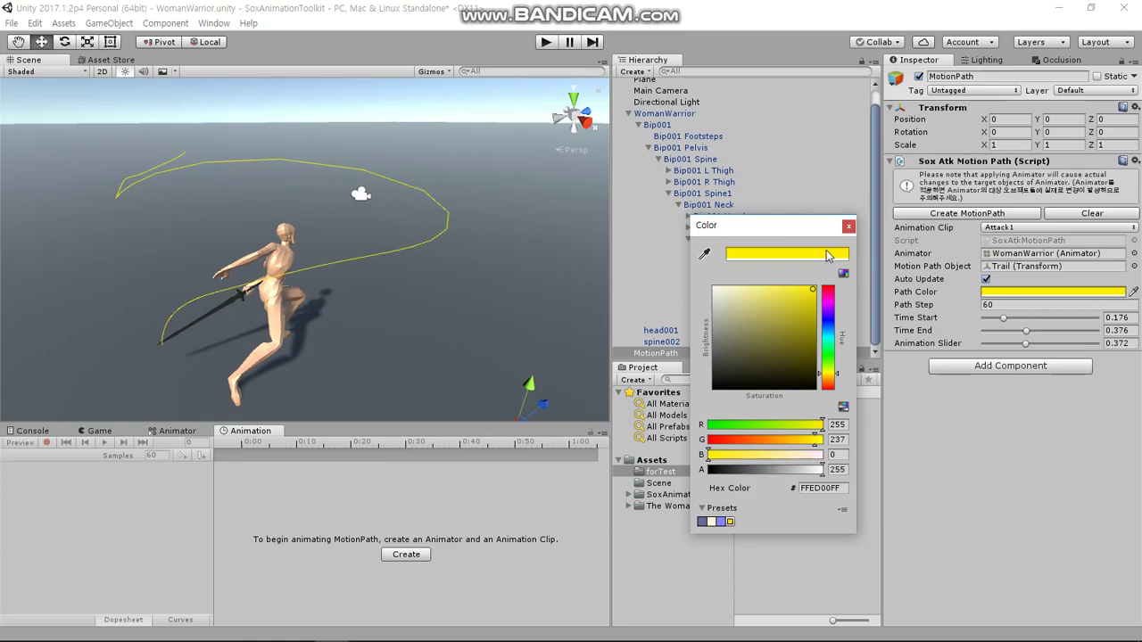
{"action": "left_click", "coordinate": [848, 228]}
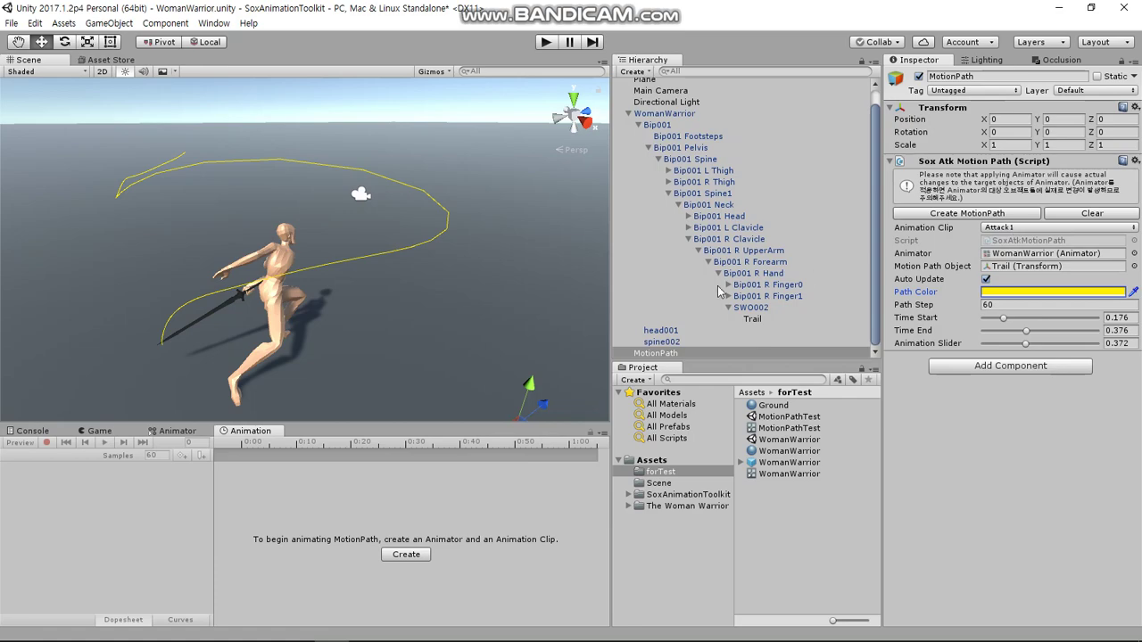
{"action": "key", "text": "f"}
{"action": "left_click", "coordinate": [664, 355]}
Duplicate the MotionPath object and rename the original to 'MotionPath Attack1'
{"action": "key", "text": "ctrl+d"}
{"action": "left_click", "coordinate": [679, 342]}
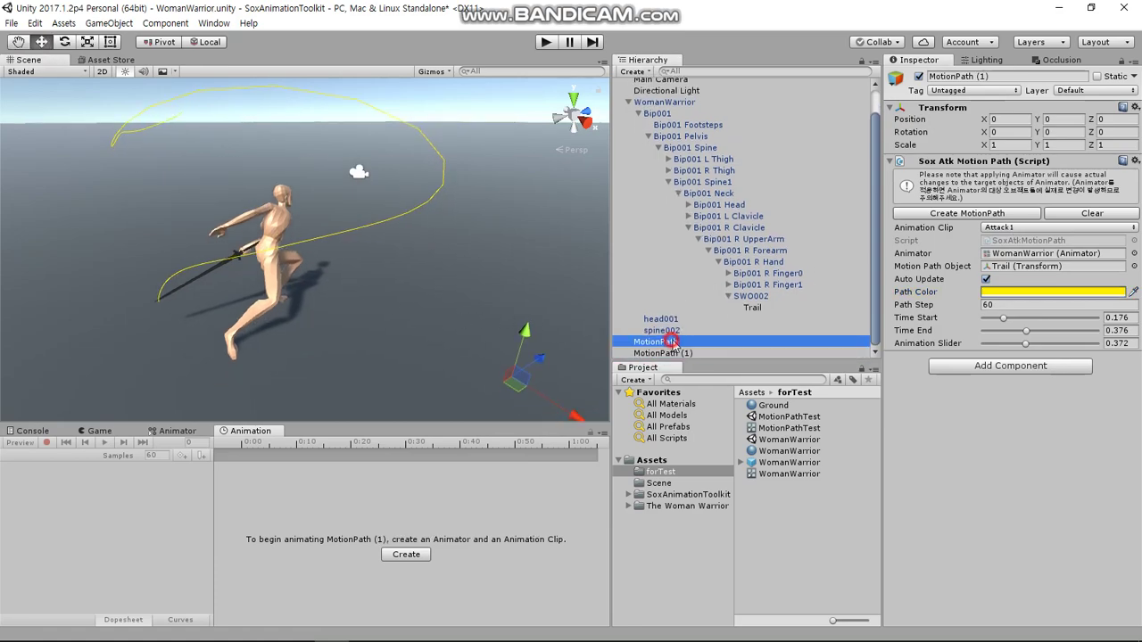
{"action": "left_click", "coordinate": [701, 342]}
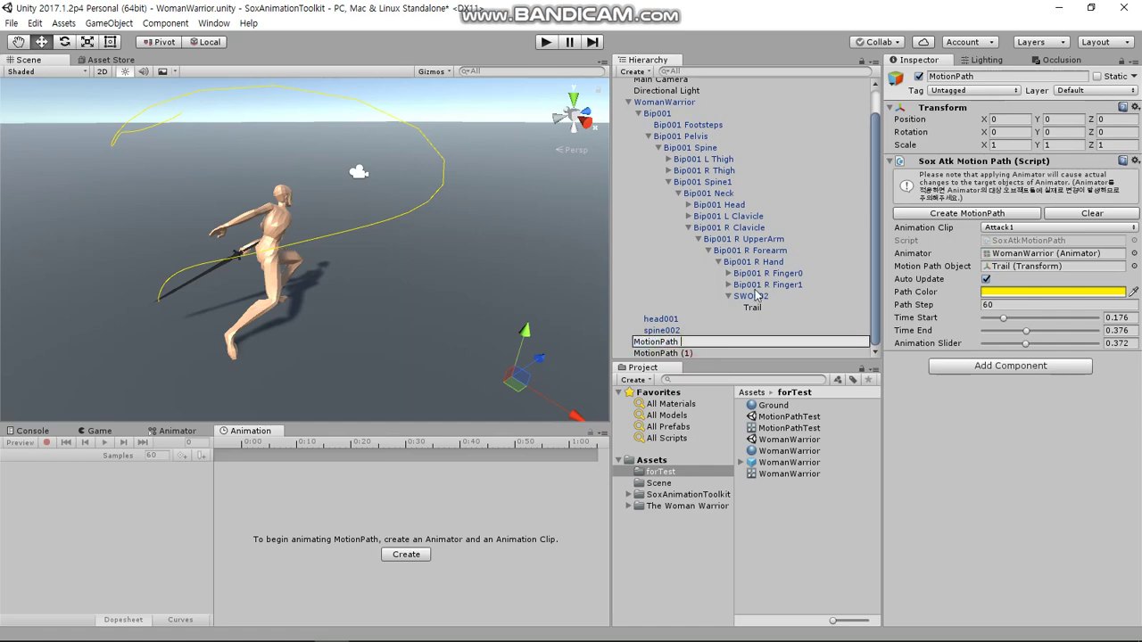
{"action": "type", "text": "Attack1"}
{"action": "key", "text": "Return"}
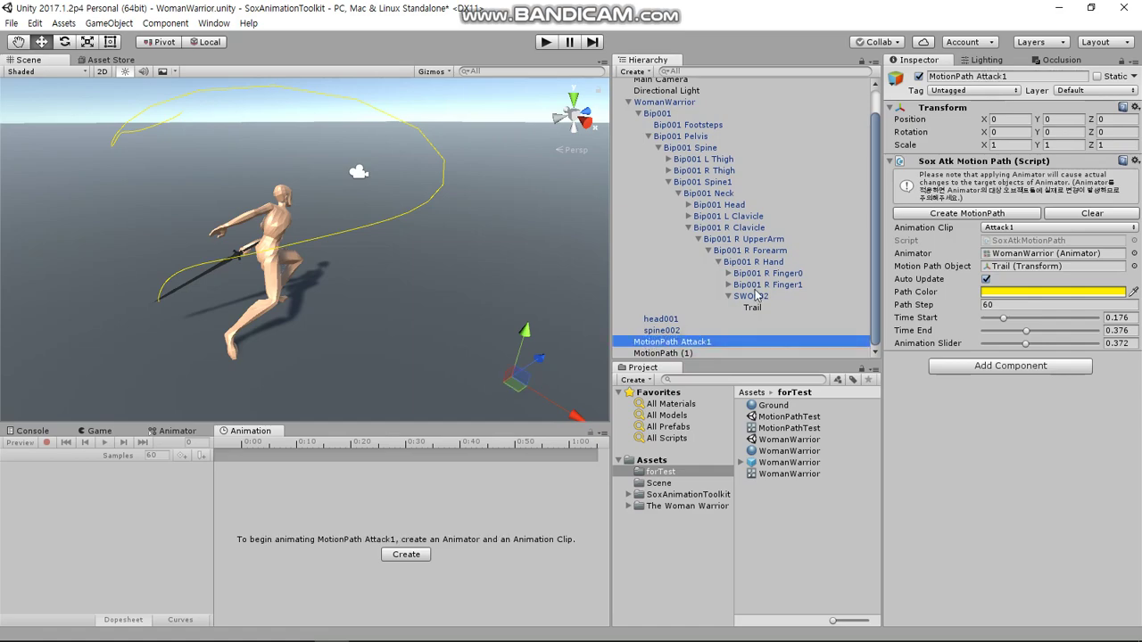
Set the copy, MotionPath (1), to trace the Attack2 clip and scrub it back to its start
{"action": "left_click", "coordinate": [663, 353]}
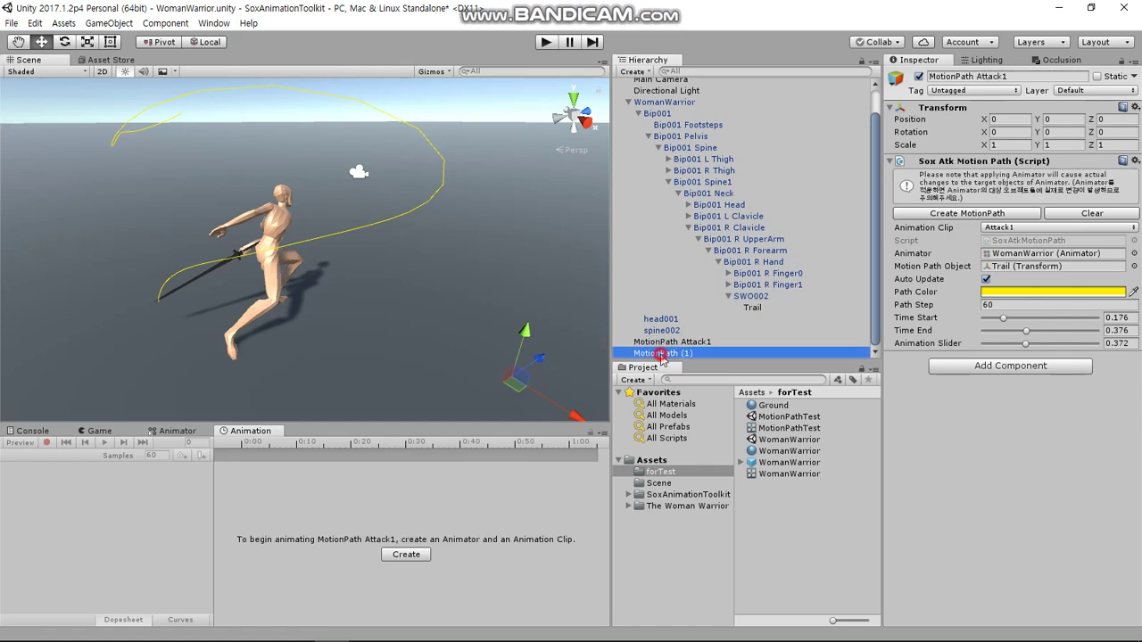
{"action": "left_click", "coordinate": [1017, 229]}
{"action": "left_click", "coordinate": [1033, 259]}
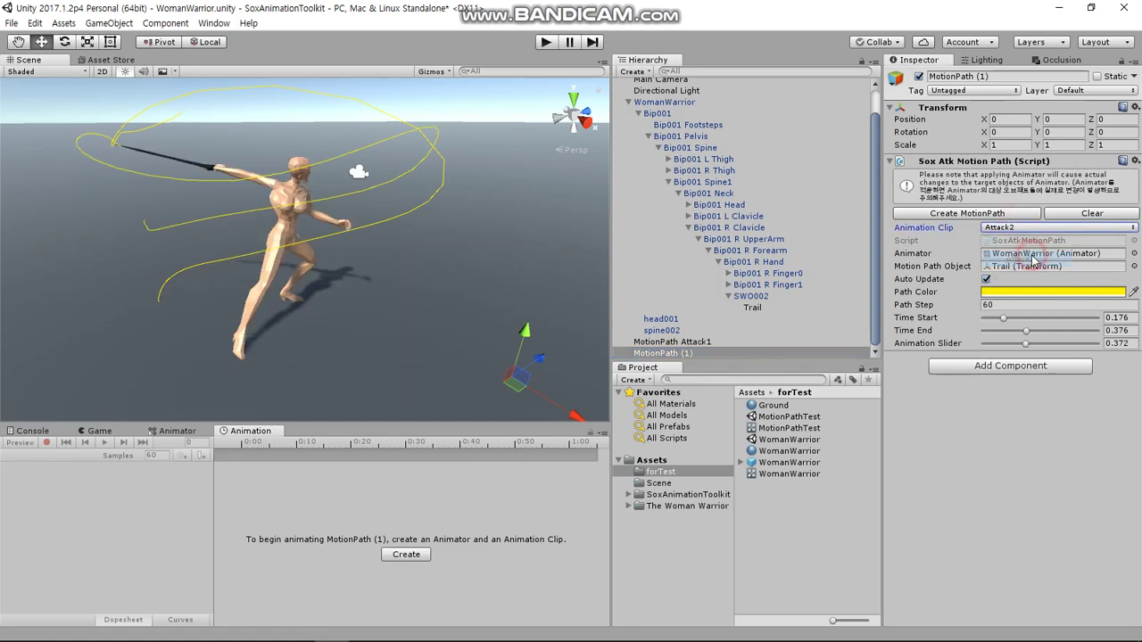
{"action": "left_click_drag", "start_coordinate": [240, 142], "coordinate": [353, 201], "text": "alt"}
{"action": "mouse_move", "coordinate": [1027, 344]}
{"action": "left_mouse_down"}
{"action": "mouse_move", "coordinate": [970, 351]}
{"action": "mouse_move", "coordinate": [1009, 353]}
{"action": "left_mouse_up"}
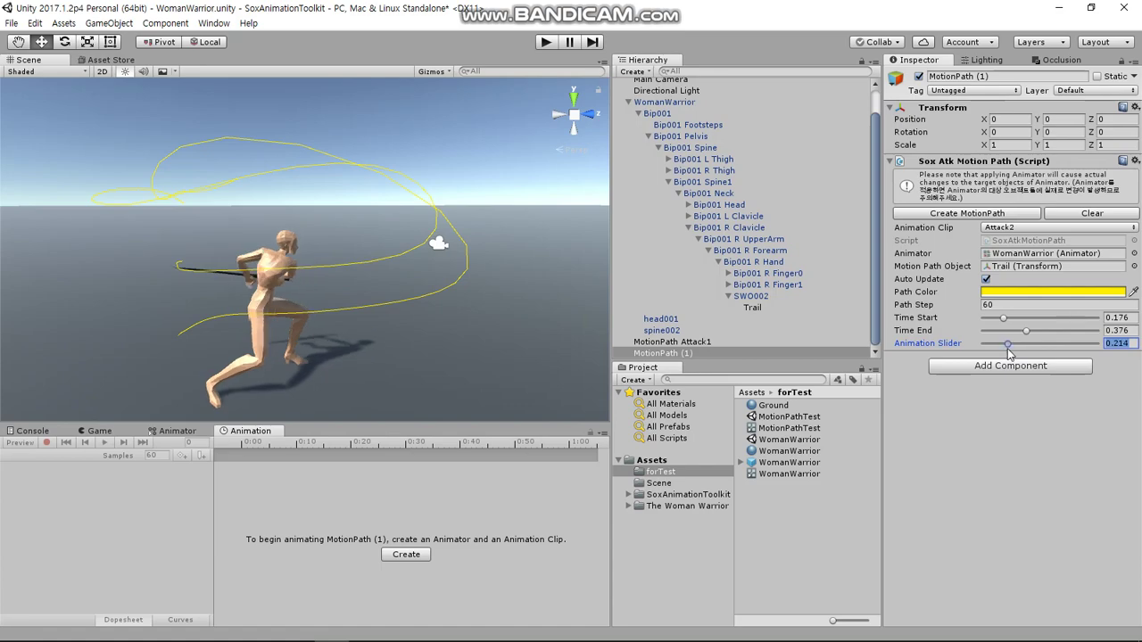
{"action": "key", "text": "alt"}
{"action": "left_click_drag", "start_coordinate": [116, 356], "coordinate": [790, 316], "text": "alt"}
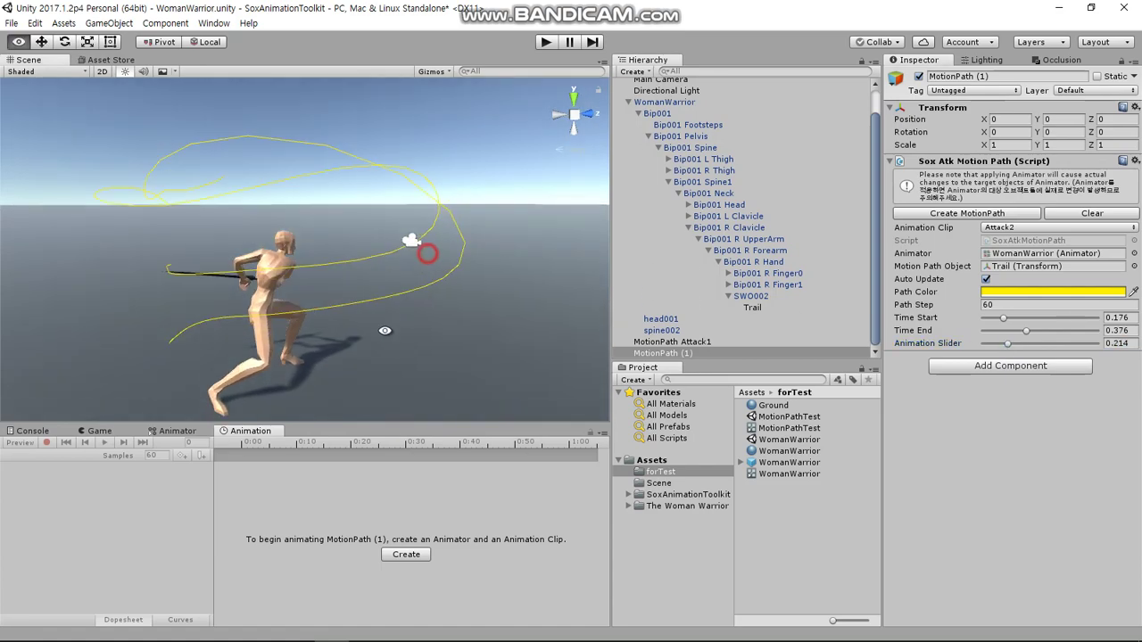
{"action": "left_click", "coordinate": [1025, 291]}
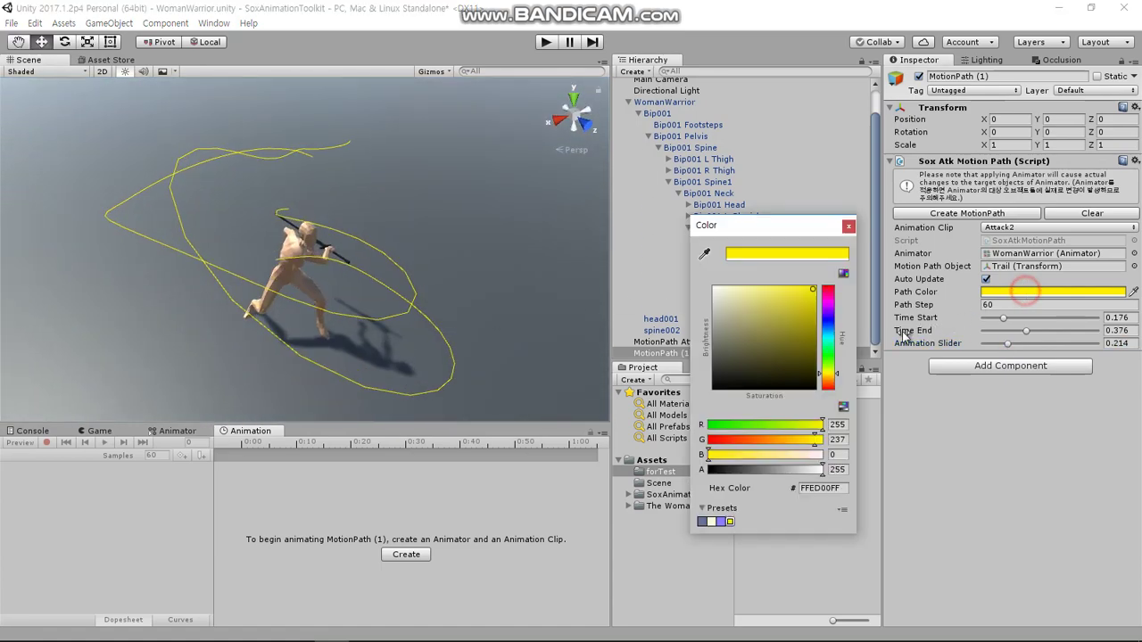
Make the Attack2 path green and narrow its time range to 0.195–0.344
{"action": "left_click", "coordinate": [825, 358]}
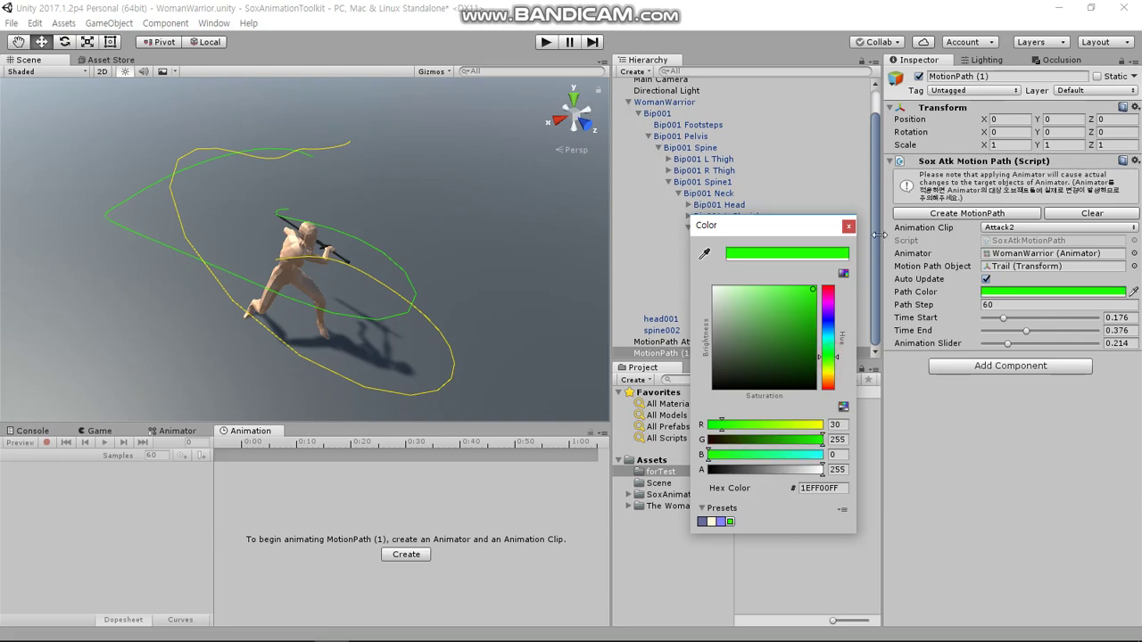
{"action": "left_click", "coordinate": [848, 225]}
{"action": "left_click_drag", "start_coordinate": [535, 294], "coordinate": [998, 346], "text": "alt"}
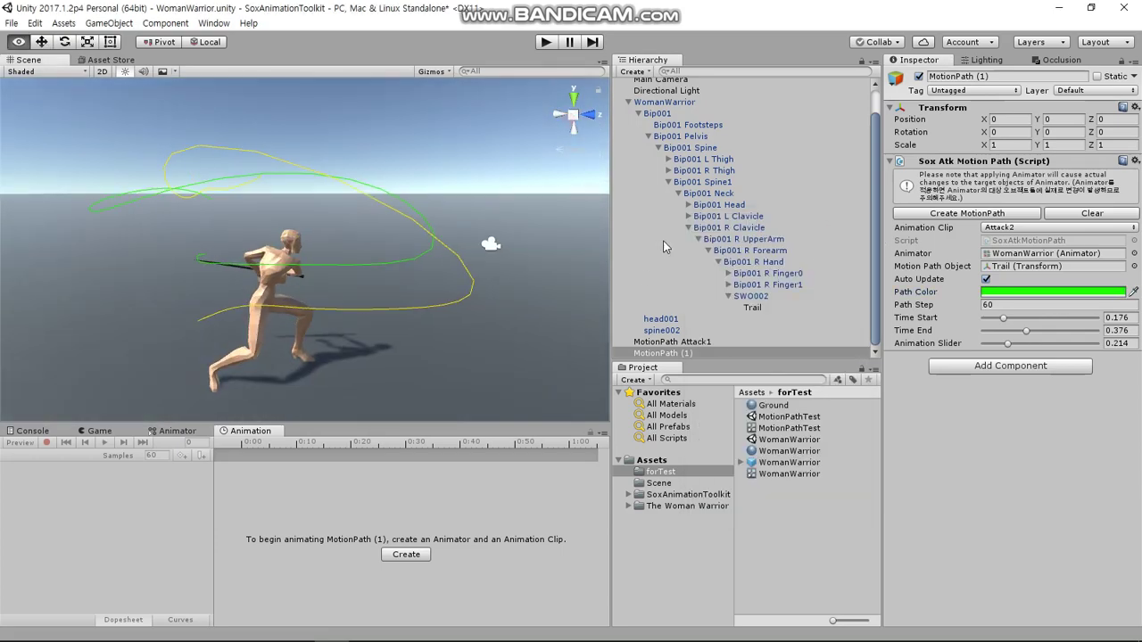
{"action": "left_click", "coordinate": [1004, 318]}
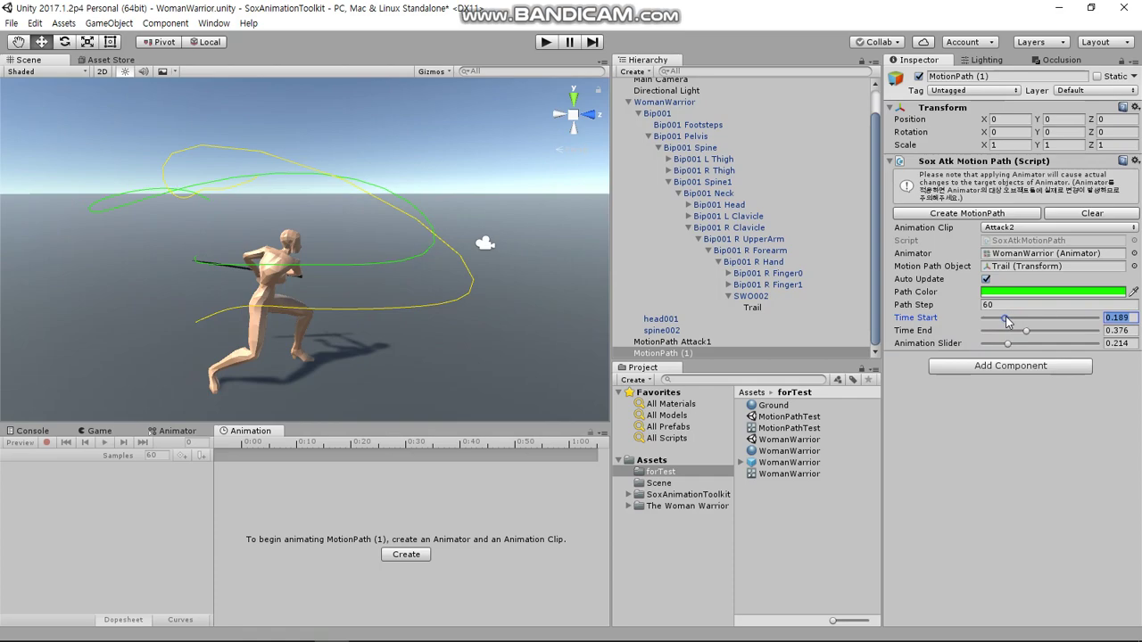
{"action": "left_click_drag", "start_coordinate": [1008, 346], "coordinate": [1023, 349]}
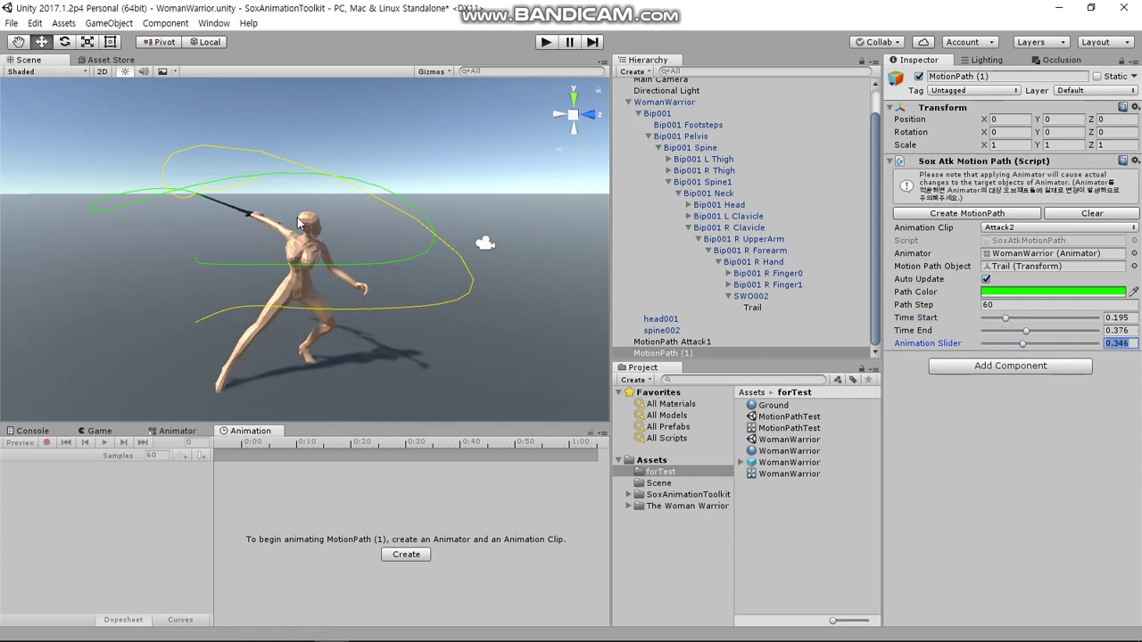
{"action": "left_click_drag", "start_coordinate": [340, 226], "coordinate": [464, 268], "text": "alt"}
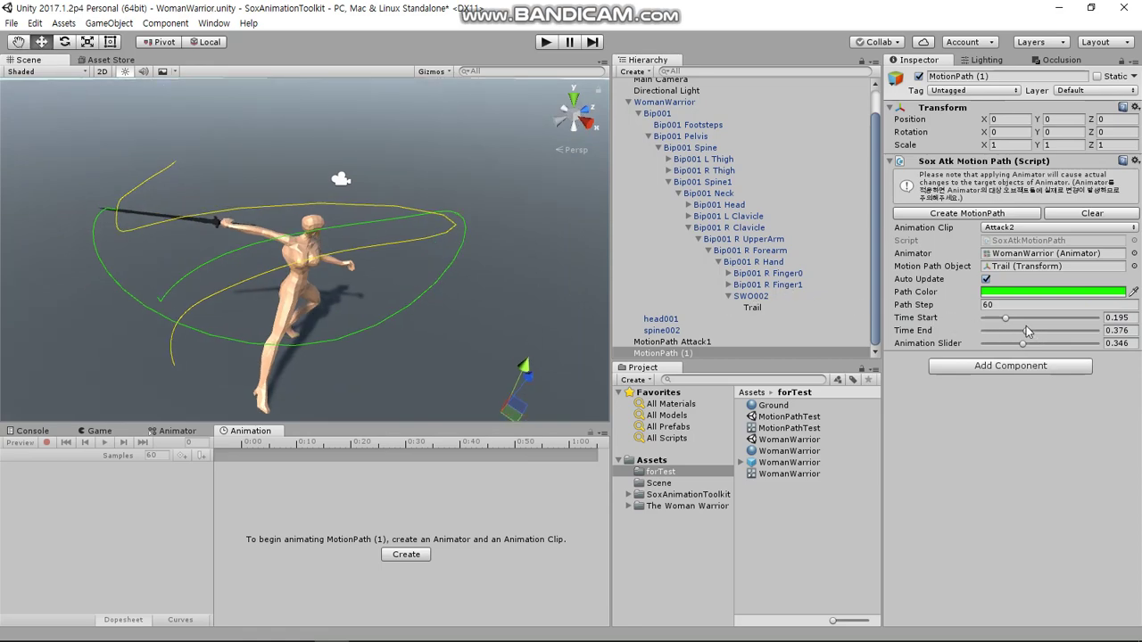
{"action": "left_click_drag", "start_coordinate": [1025, 332], "coordinate": [1022, 338]}
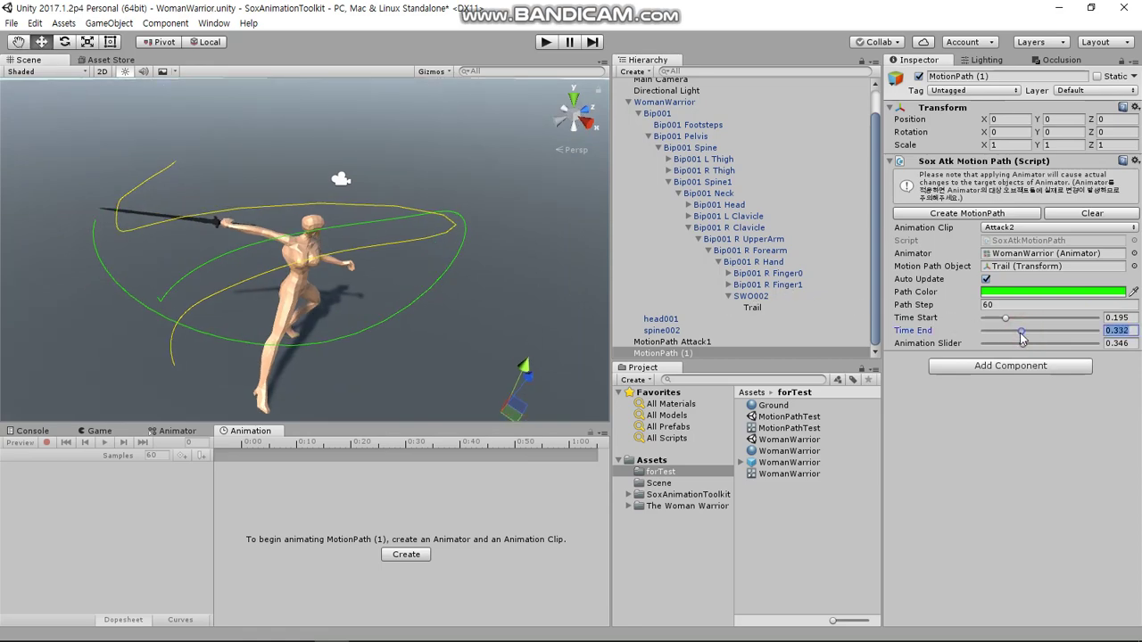
Set the Attack2 path's Path Step to 30
{"action": "left_click", "coordinate": [999, 304]}
{"action": "type", "text": "40"}
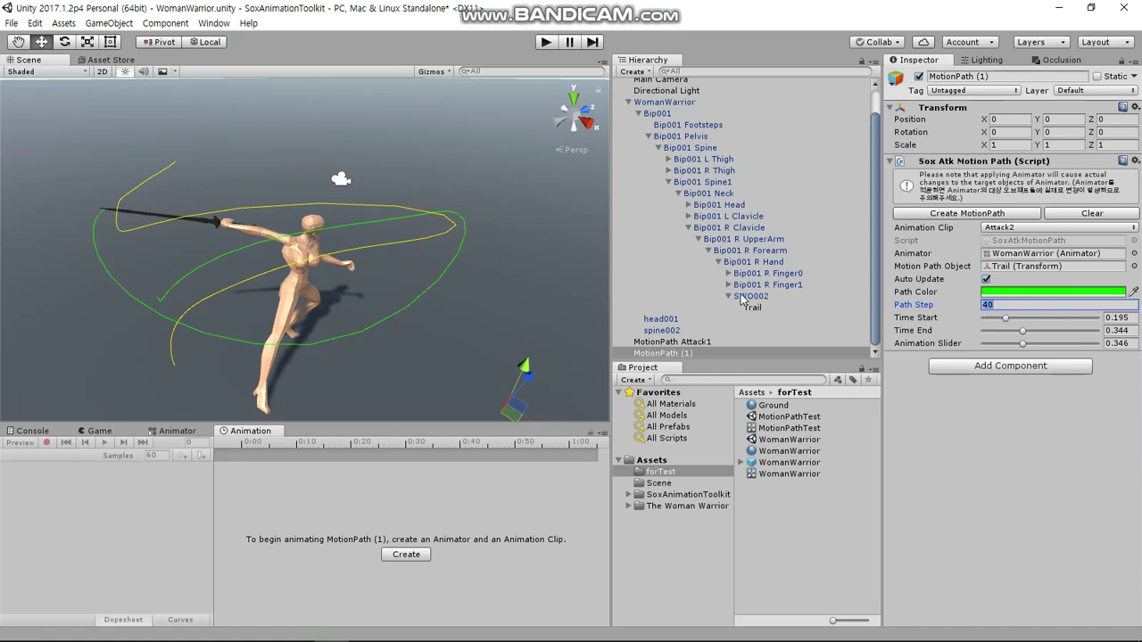
{"action": "left_click_drag", "start_coordinate": [419, 303], "coordinate": [473, 375], "text": "alt"}
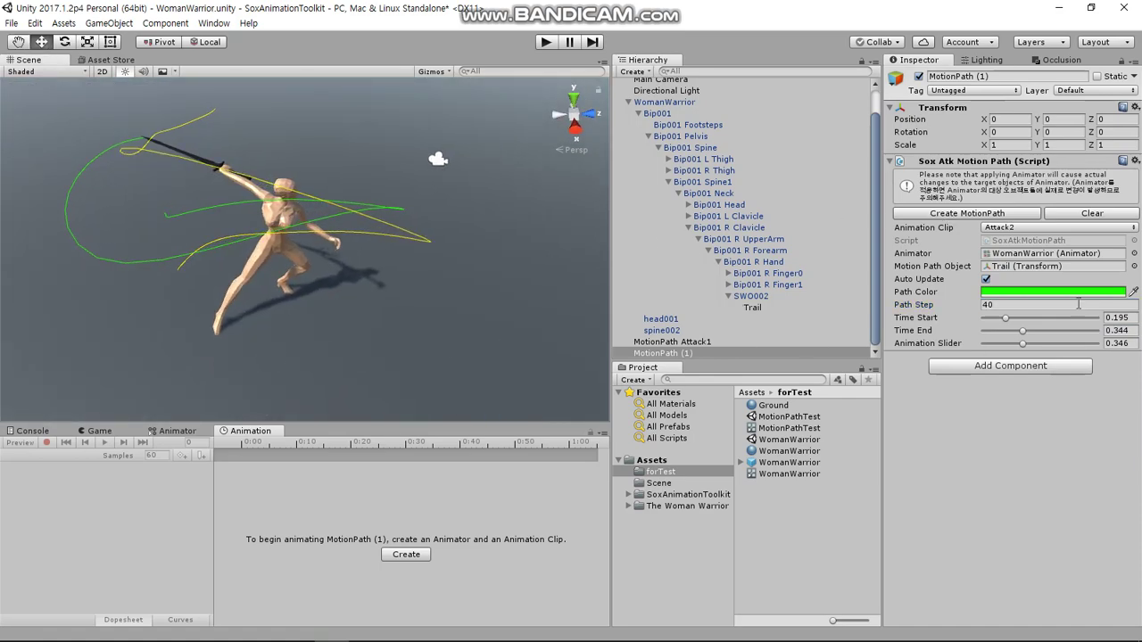
{"action": "left_click", "coordinate": [1006, 307]}
{"action": "type", "text": "30"}
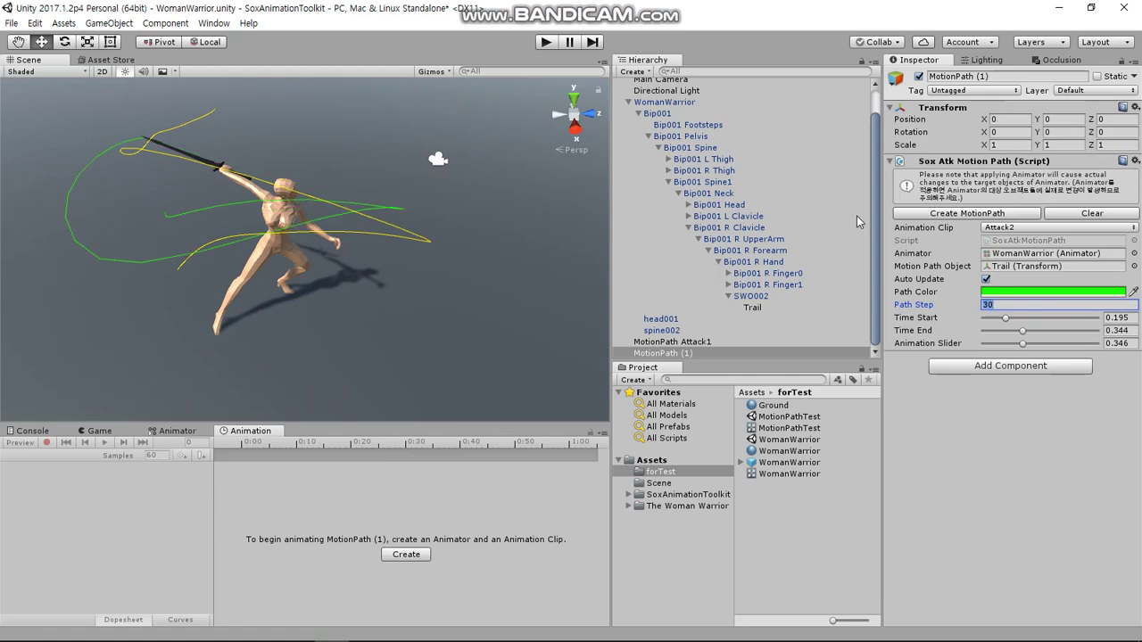
{"action": "left_click_drag", "start_coordinate": [370, 283], "coordinate": [801, 329], "text": "alt"}
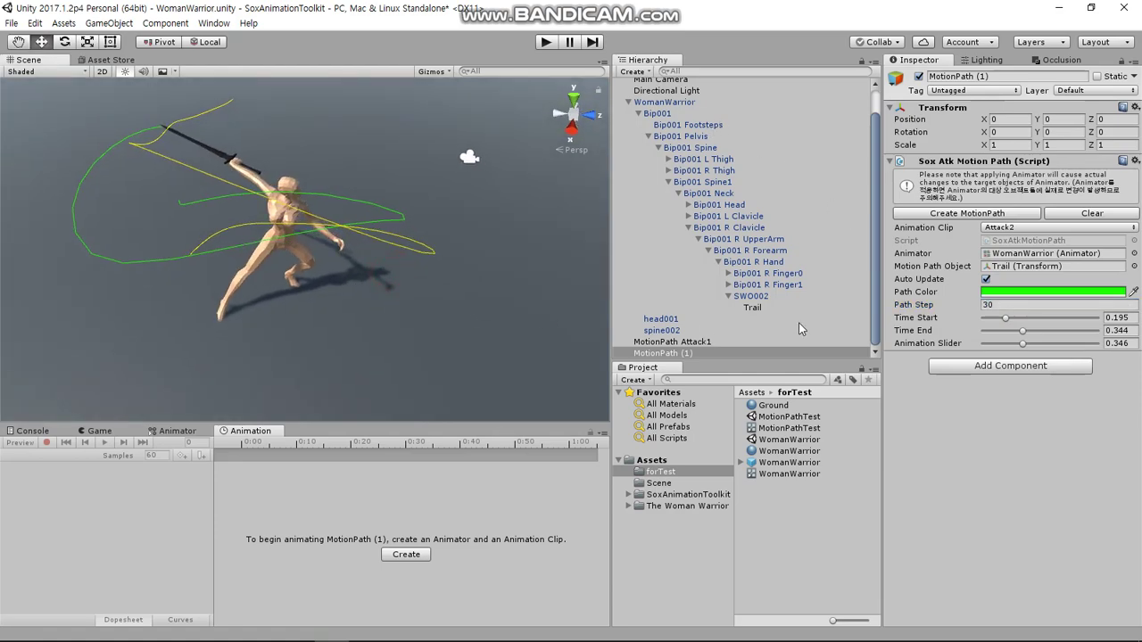
Rename MotionPath (1) to 'MotionPath Attack2'
{"action": "left_click", "coordinate": [675, 342]}
{"action": "left_click", "coordinate": [692, 353]}
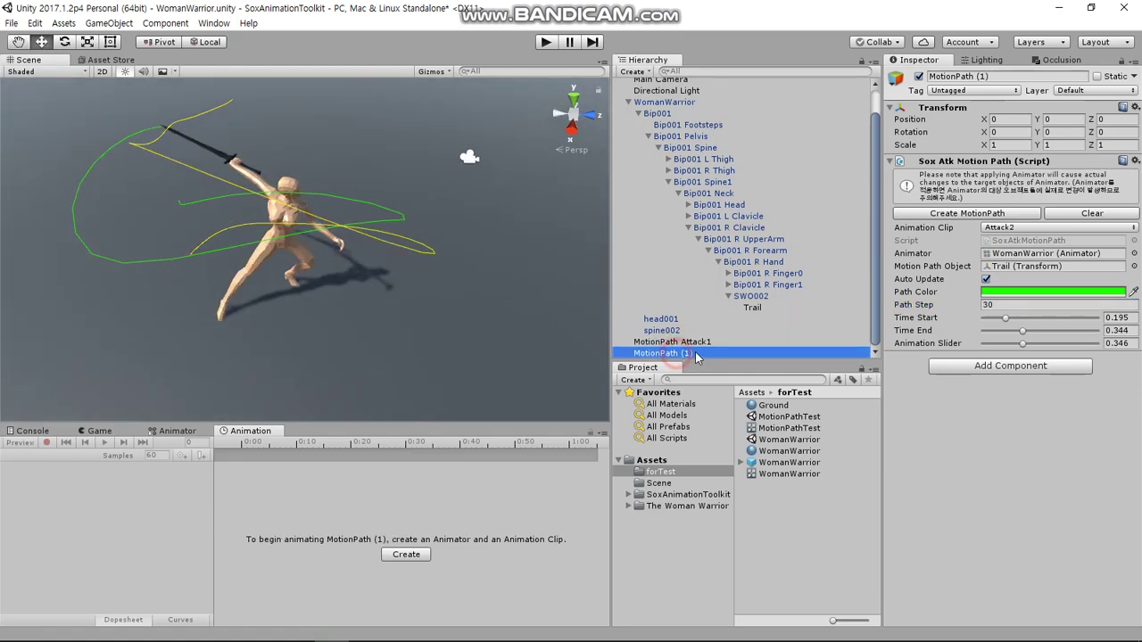
{"action": "left_click", "coordinate": [694, 356]}
{"action": "key", "text": "BackSpace"}
{"action": "key", "text": "BackSpace"}
{"action": "key", "text": "BackSpace"}
{"action": "type", "text": "k2"}
{"action": "key", "text": "Return"}
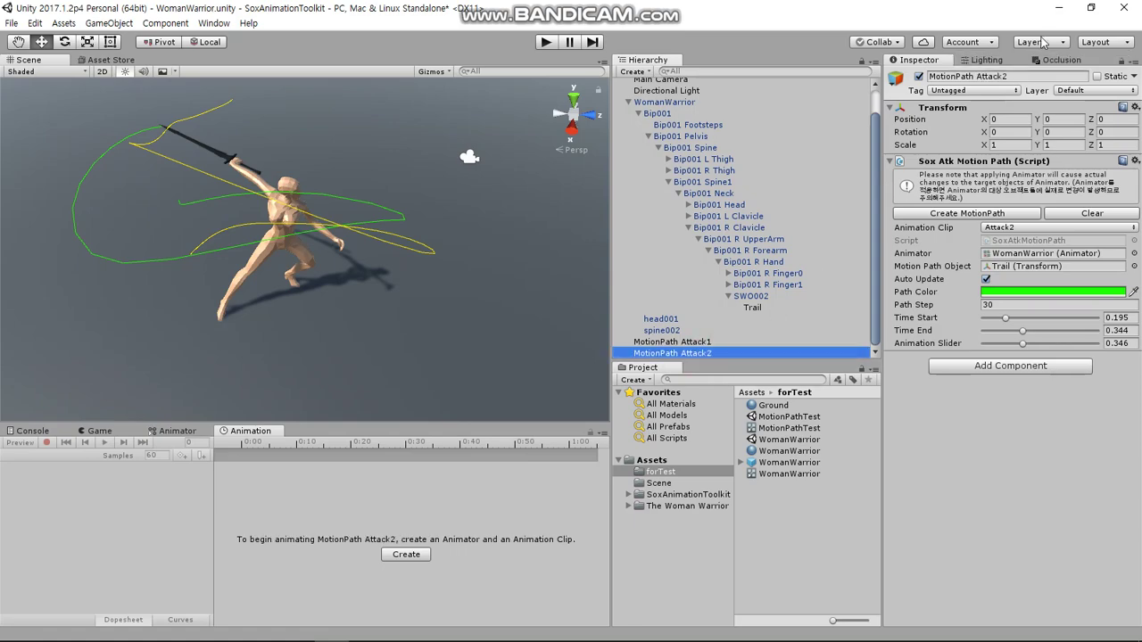
Move the WomanWarrior to -0.24, 0, 0.49 with a slight Y rotation, undoing a stray Z stretch
{"action": "mouse_move", "coordinate": [325, 243]}
{"action": "left_mouse_down", "text": "alt"}
{"action": "mouse_move", "coordinate": [428, 203]}
{"action": "mouse_move", "coordinate": [456, 207]}
{"action": "mouse_move", "coordinate": [170, 328]}
{"action": "left_mouse_up", "text": "alt"}
{"action": "left_click", "coordinate": [665, 102]}
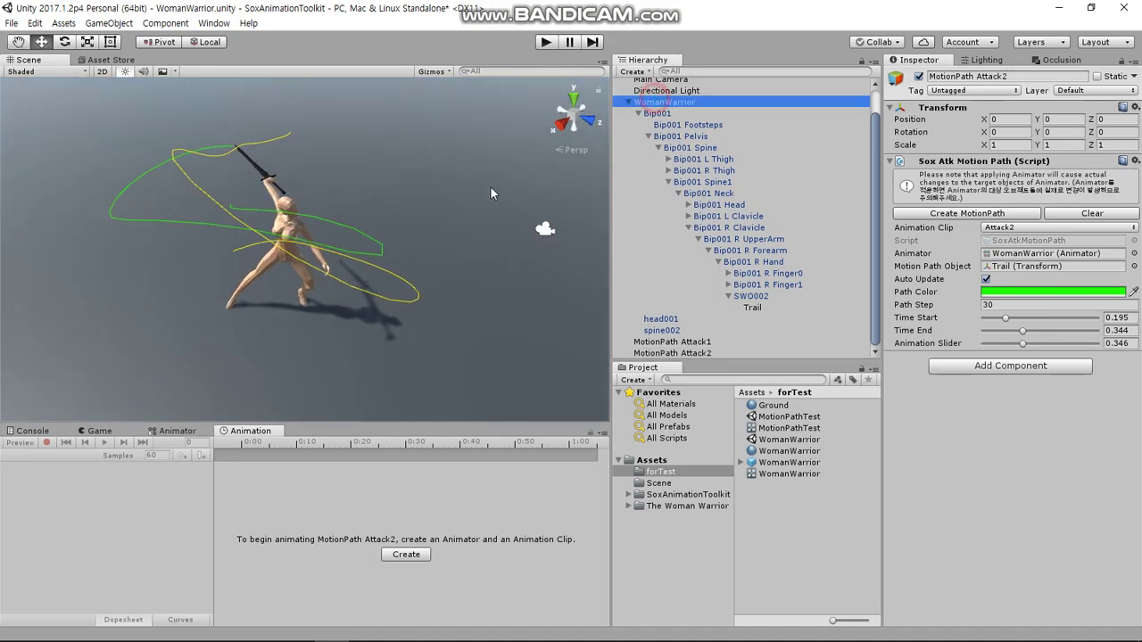
{"action": "mouse_move", "coordinate": [490, 185]}
{"action": "left_mouse_down", "text": "alt"}
{"action": "mouse_move", "coordinate": [265, 321]}
{"action": "mouse_move", "coordinate": [413, 271]}
{"action": "mouse_move", "coordinate": [358, 341]}
{"action": "mouse_move", "coordinate": [312, 344]}
{"action": "mouse_move", "coordinate": [457, 306]}
{"action": "mouse_move", "coordinate": [328, 384]}
{"action": "mouse_move", "coordinate": [328, 278]}
{"action": "left_mouse_up", "text": "alt"}
{"action": "key", "text": "w"}
{"action": "key", "text": "x"}
{"action": "key", "text": "e"}
{"action": "key", "text": "r"}
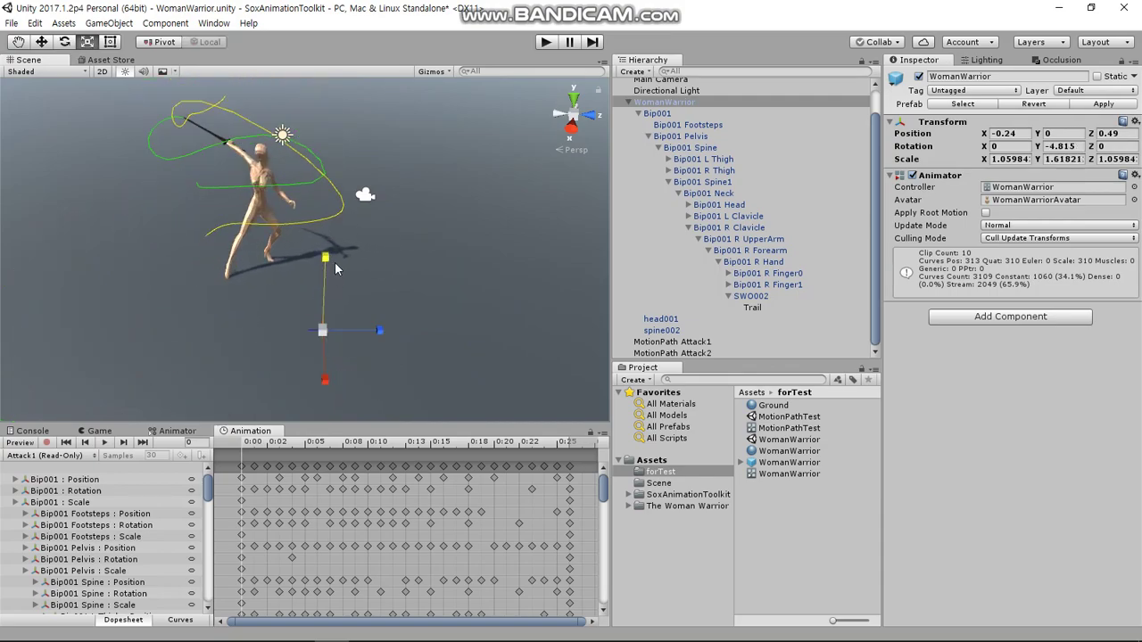
{"action": "middle_click_drag", "start_coordinate": [328, 267], "coordinate": [331, 322]}
{"action": "mouse_move", "coordinate": [331, 322]}
{"action": "left_mouse_down", "text": "alt"}
{"action": "mouse_move", "coordinate": [347, 344]}
{"action": "mouse_move", "coordinate": [383, 357]}
{"action": "mouse_move", "coordinate": [279, 359]}
{"action": "left_mouse_up", "text": "alt"}
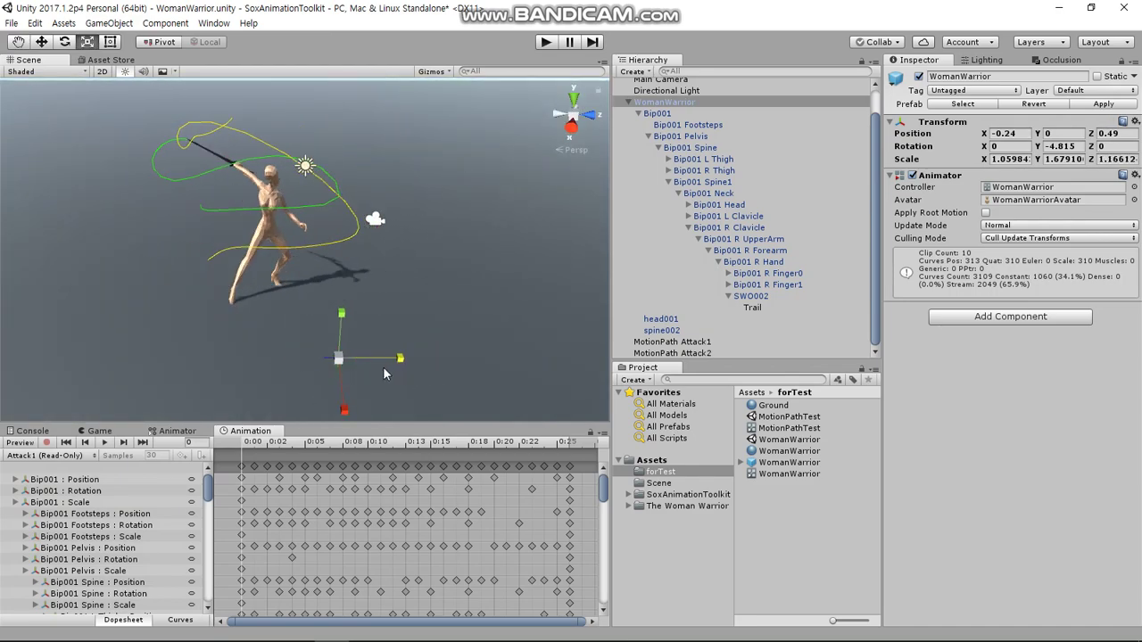
{"action": "mouse_move", "coordinate": [279, 359]}
{"action": "left_mouse_down"}
{"action": "mouse_move", "coordinate": [301, 369]}
{"action": "mouse_move", "coordinate": [310, 326]}
{"action": "mouse_move", "coordinate": [440, 298]}
{"action": "mouse_move", "coordinate": [422, 301]}
{"action": "left_mouse_up"}
{"action": "key", "text": "ctrl+z"}
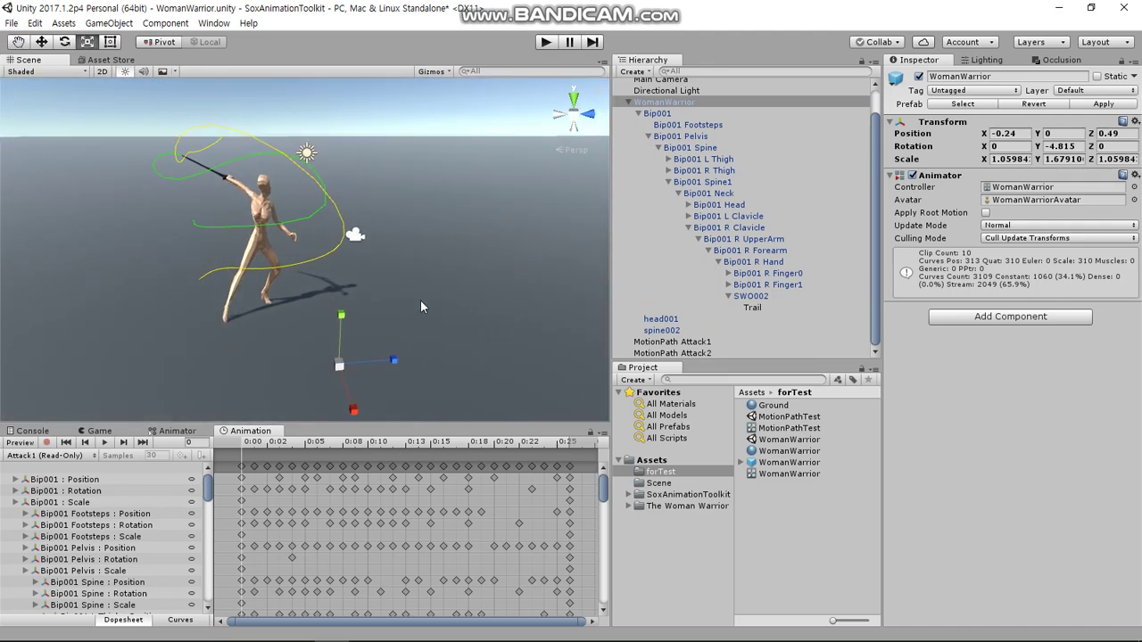
Reset the WomanWarrior's scale to 1 on X, Y and Z, then reselect MotionPath Attack2
{"action": "left_click", "coordinate": [1013, 159]}
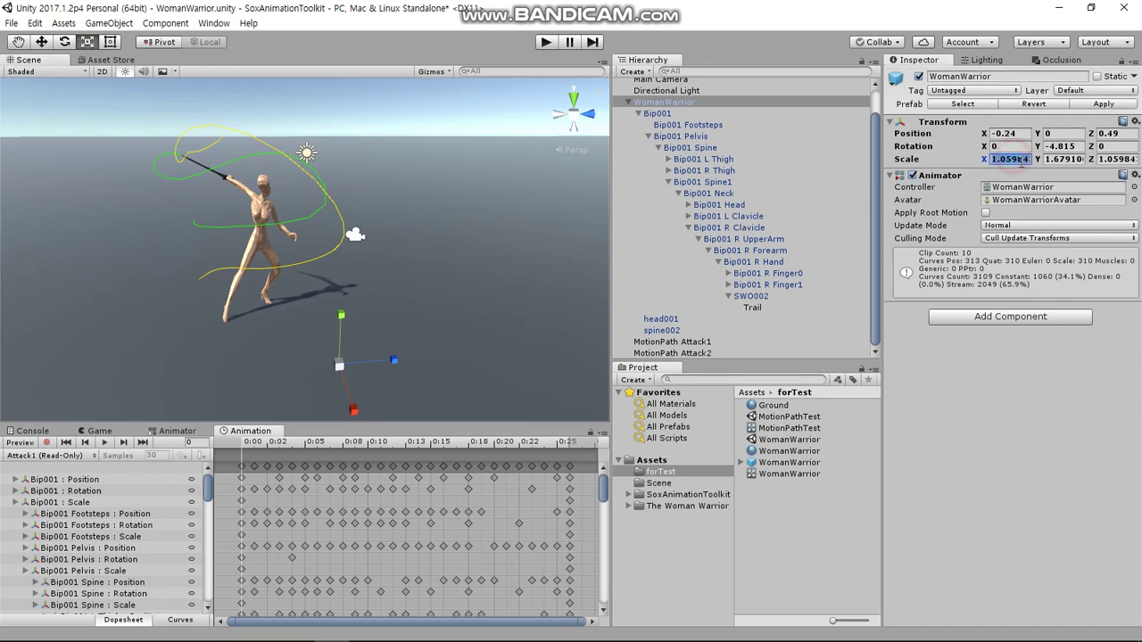
{"action": "type", "text": "1"}
{"action": "key", "text": "Tab"}
{"action": "type", "text": "1"}
{"action": "key", "text": "Tab"}
{"action": "type", "text": "1"}
{"action": "left_click_drag", "start_coordinate": [317, 216], "coordinate": [584, 341], "text": "alt"}
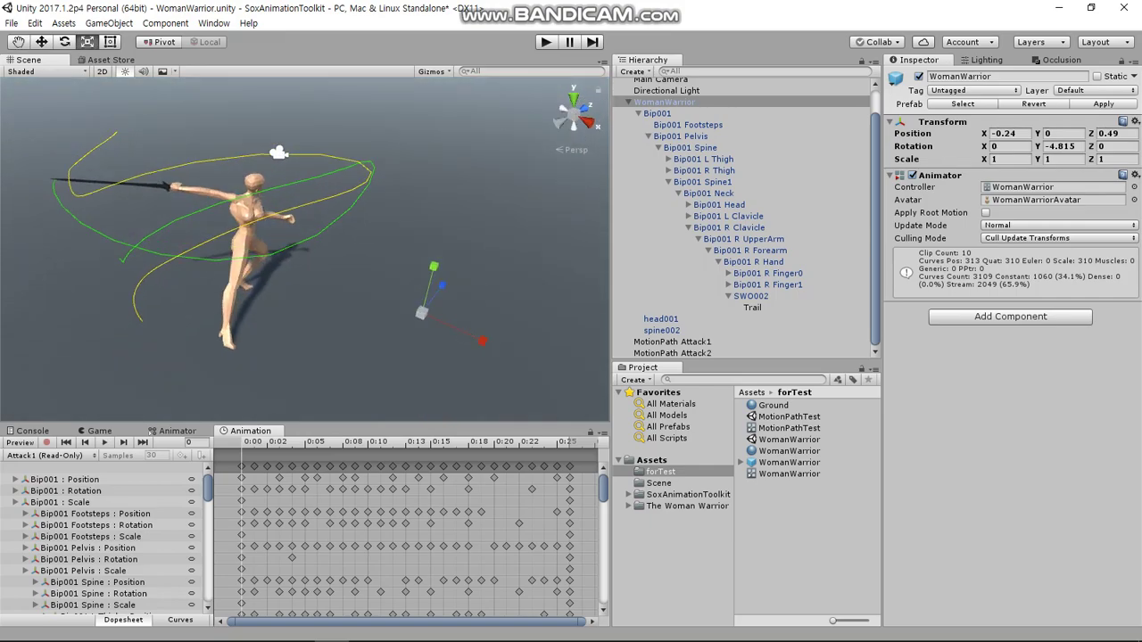
{"action": "left_click_drag", "start_coordinate": [380, 185], "coordinate": [481, 235], "text": "alt"}
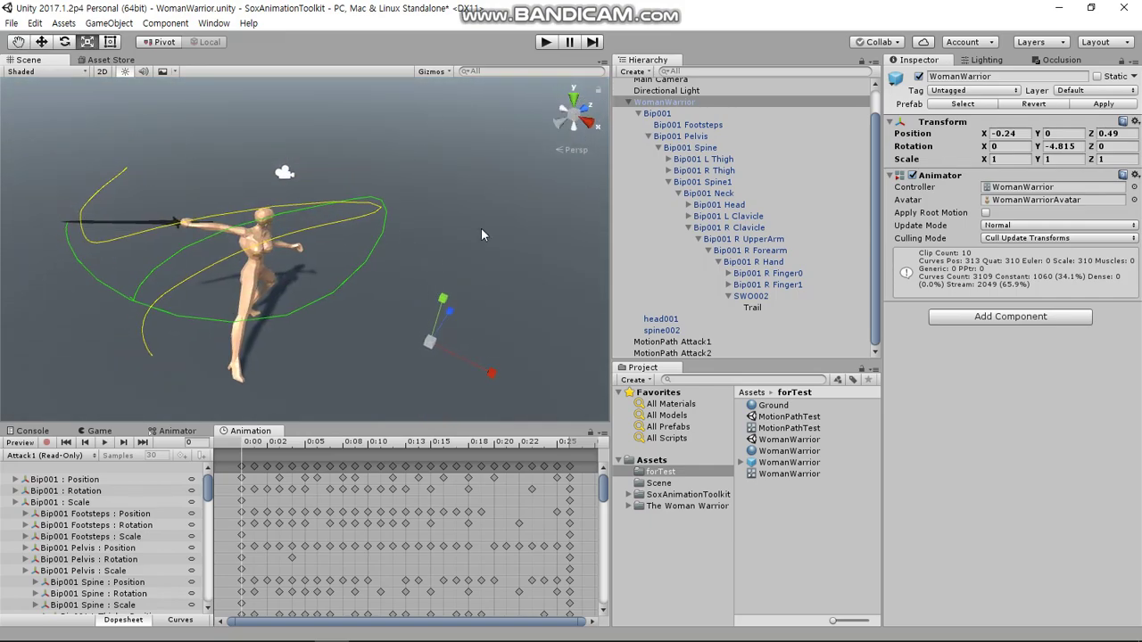
{"action": "left_click", "coordinate": [671, 353]}
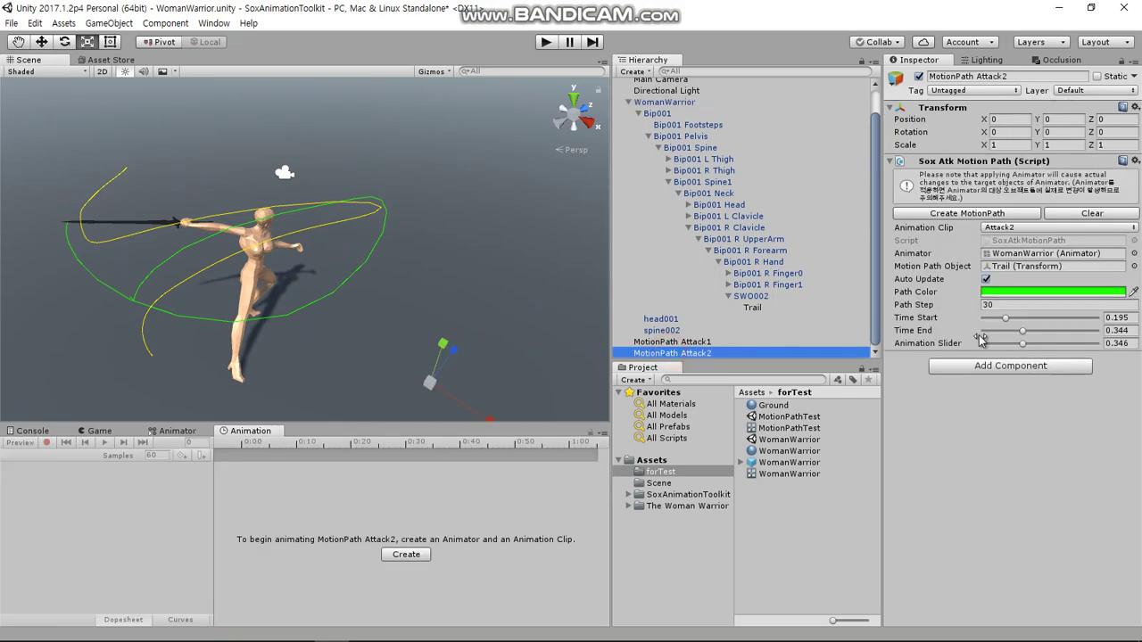
Clear the green Attack2 path, then select MotionPath Attack1 and clear its yellow path
{"action": "mouse_move", "coordinate": [602, 287]}
{"action": "left_mouse_down", "text": "alt"}
{"action": "mouse_move", "coordinate": [259, 273]}
{"action": "mouse_move", "coordinate": [872, 298]}
{"action": "left_mouse_up", "text": "alt"}
{"action": "left_click", "coordinate": [1081, 217]}
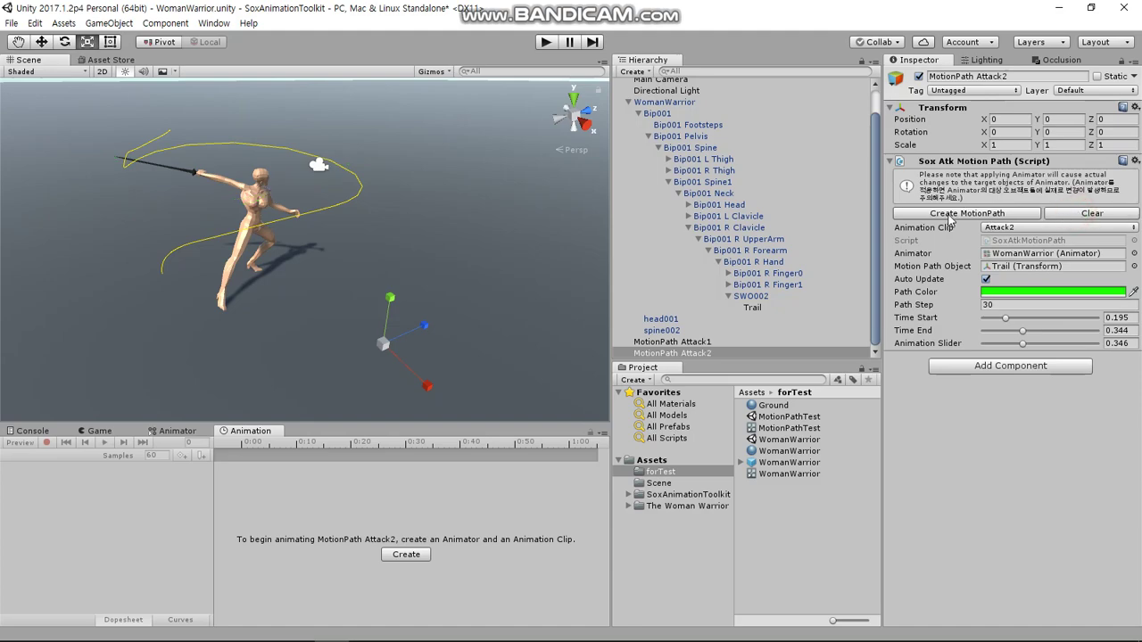
{"action": "left_click", "coordinate": [672, 342]}
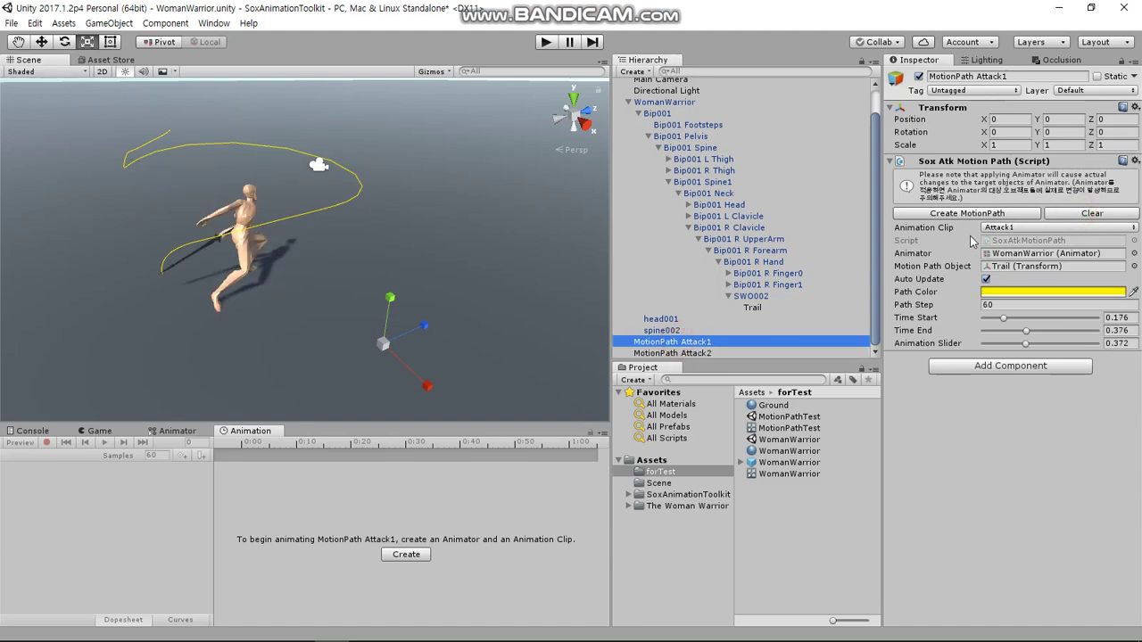
{"action": "left_click", "coordinate": [1062, 214]}
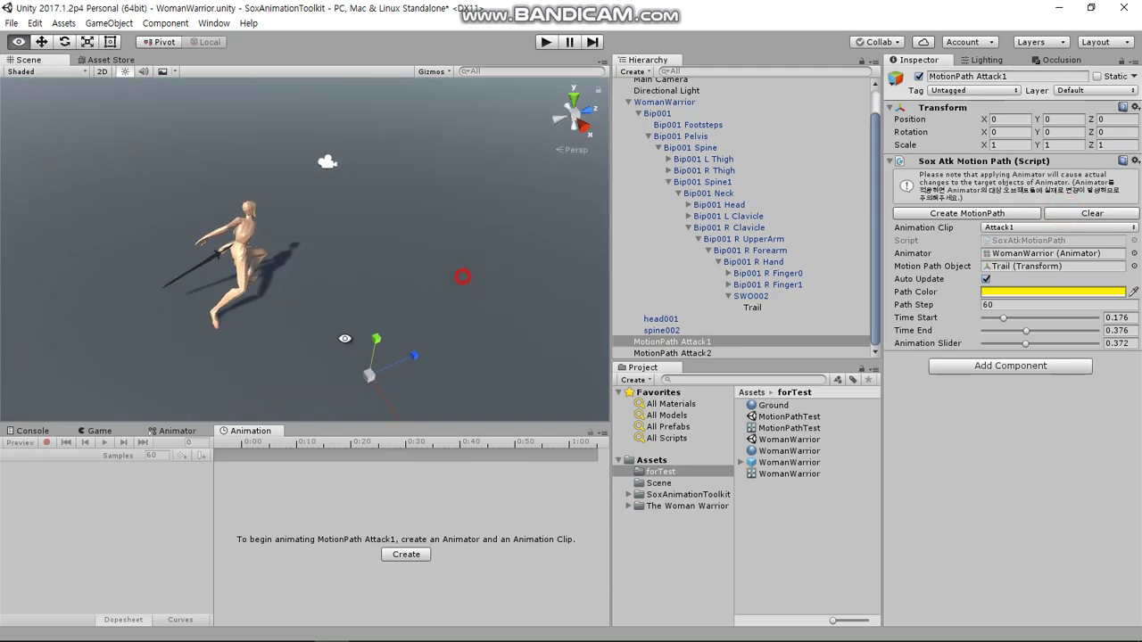